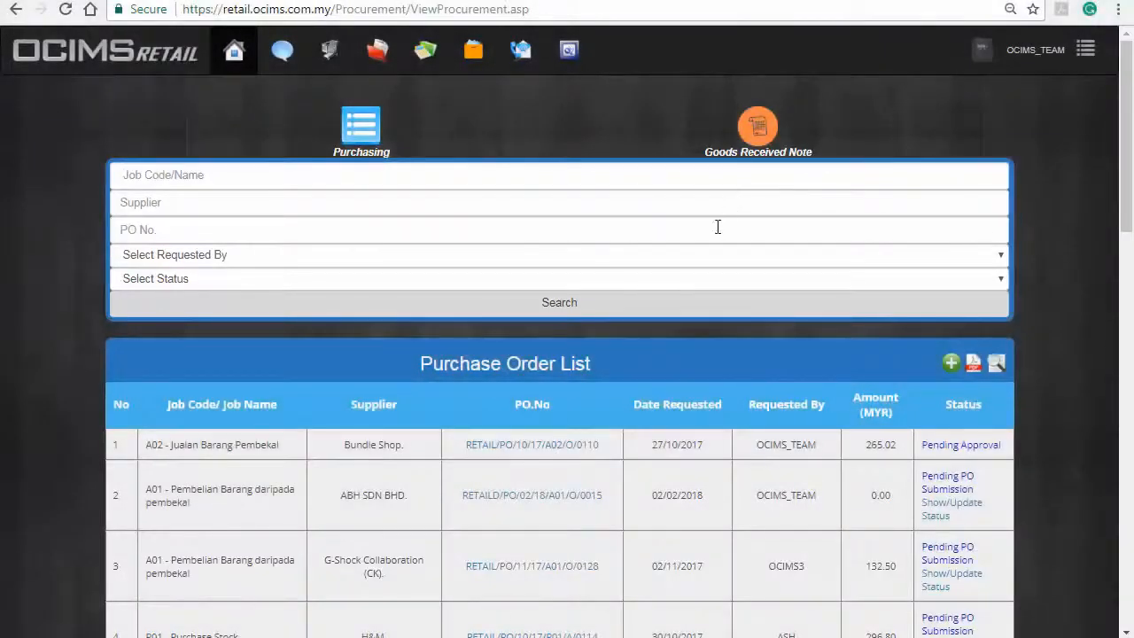
Step: Search for PO RETAIL/PO/04/17/A01/O/0010, then return to the full list and bring up its PDF print preview
{"action": "left_click", "coordinate": [718, 227]}
{"action": "type", "text": "RETAIL/PO/04/17/A01/O/0010"}
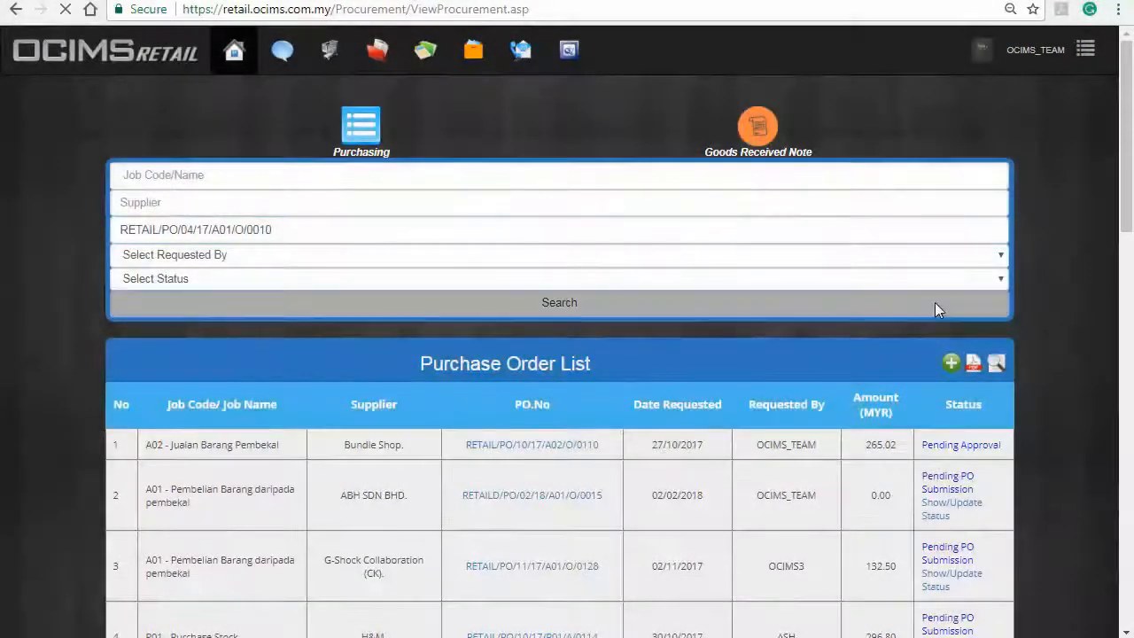
{"action": "left_click", "coordinate": [937, 306]}
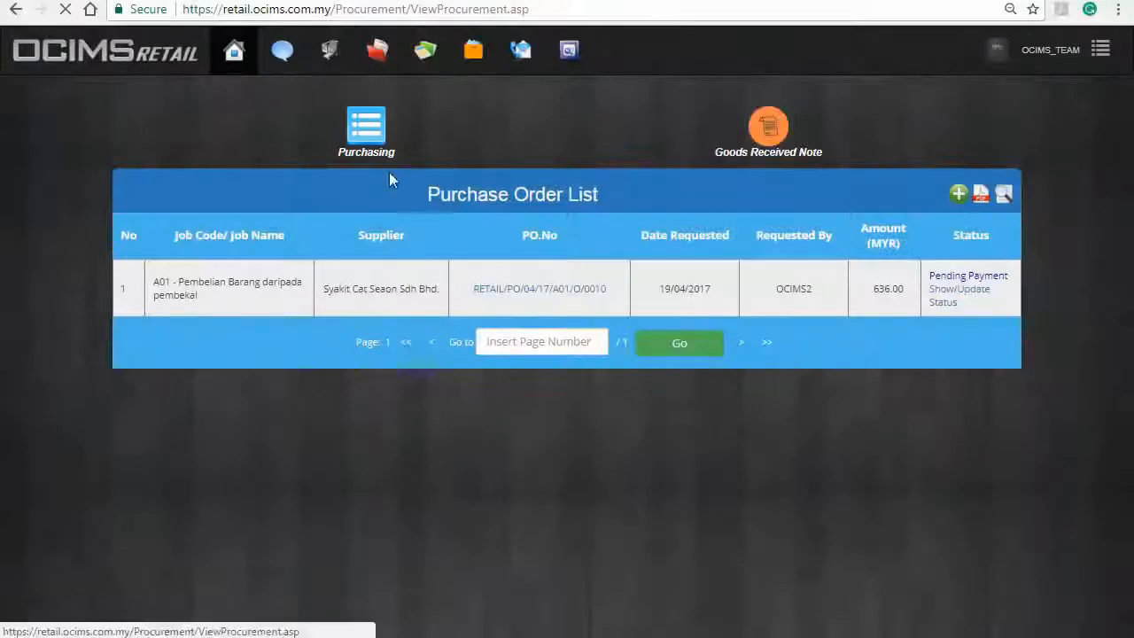
{"action": "left_click", "coordinate": [388, 170]}
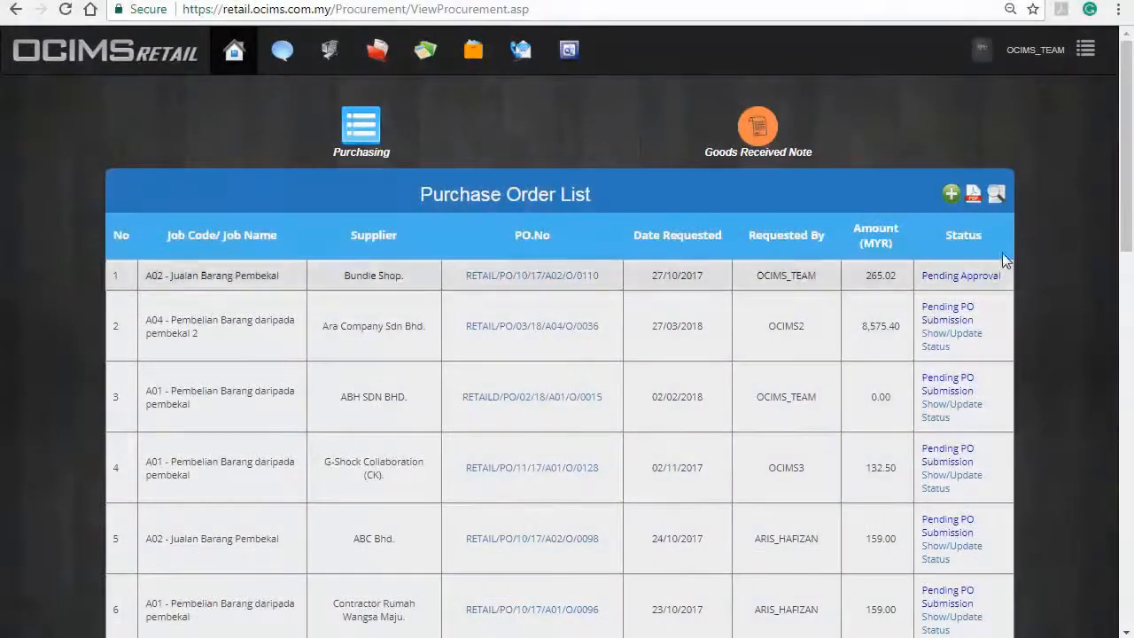
{"action": "left_click", "coordinate": [973, 193]}
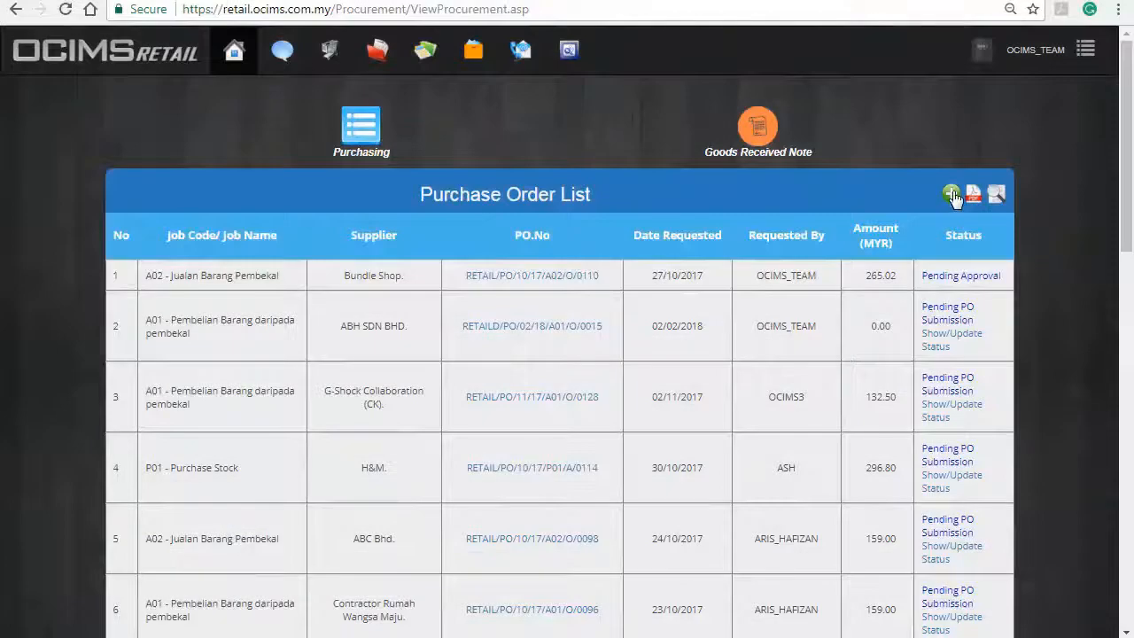
Step: Start a new purchase order and pick Ara Company Sdn Bhd from the supplier company list
{"action": "left_click", "coordinate": [951, 194]}
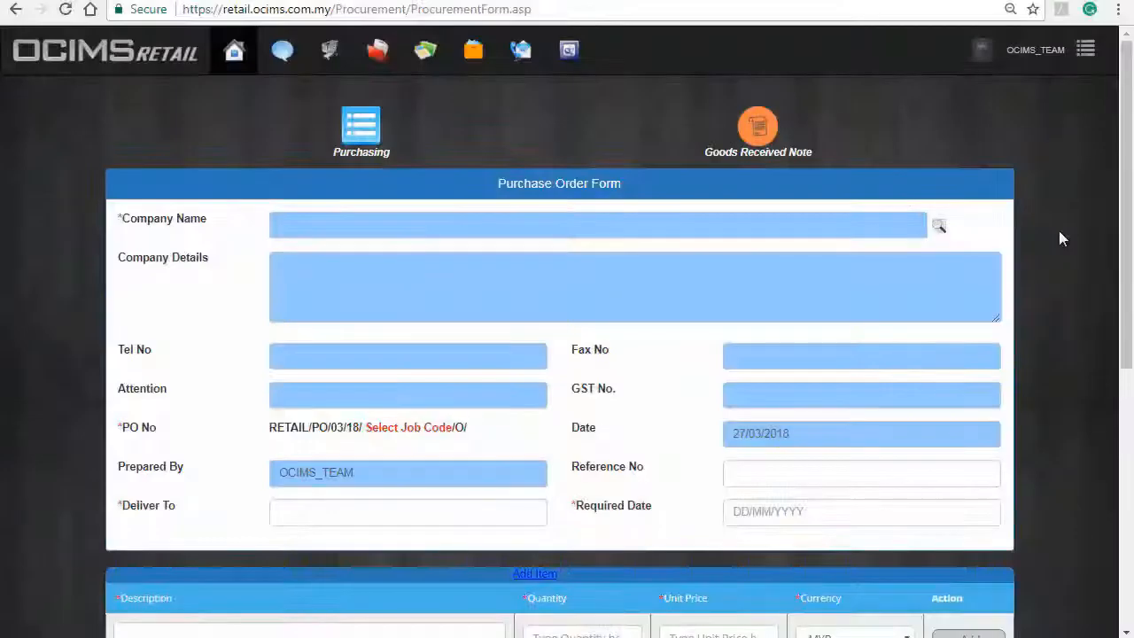
{"action": "left_click", "coordinate": [940, 229]}
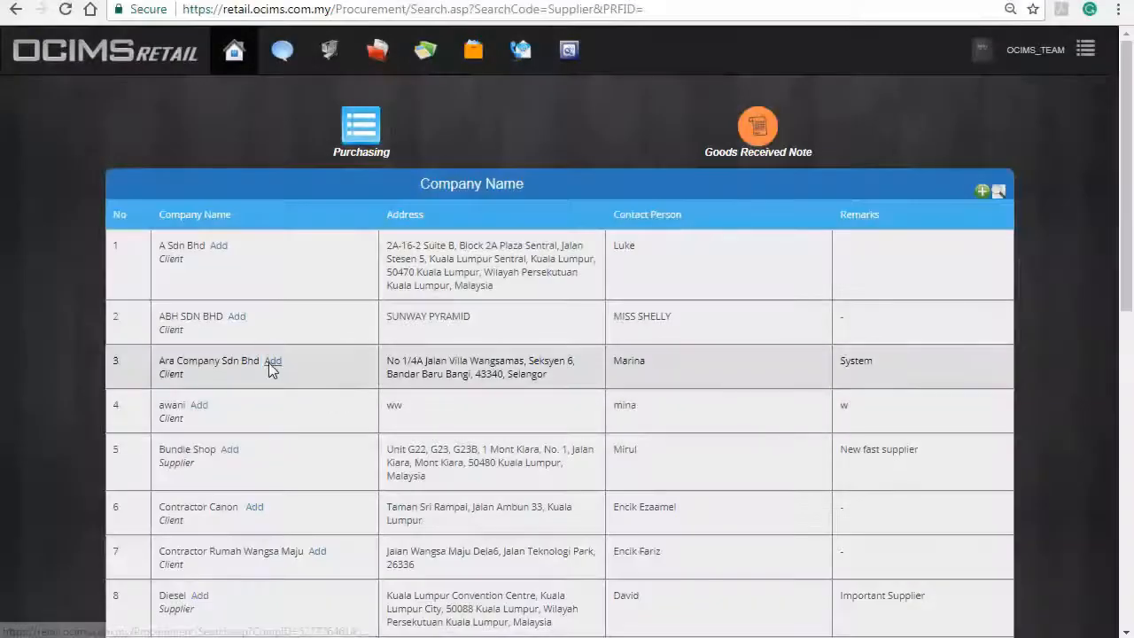
{"action": "left_click", "coordinate": [271, 365]}
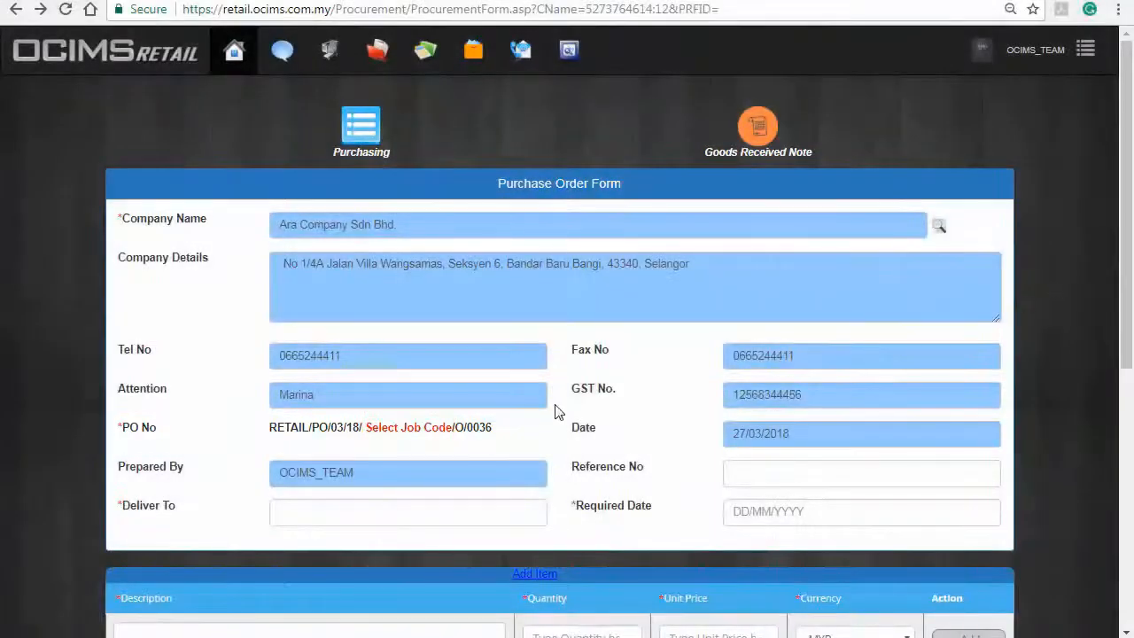
Step: Assign job code A04, enter the recipient's name in Deliver To, and set Required Date to 27/03/2018
{"action": "left_click", "coordinate": [432, 428]}
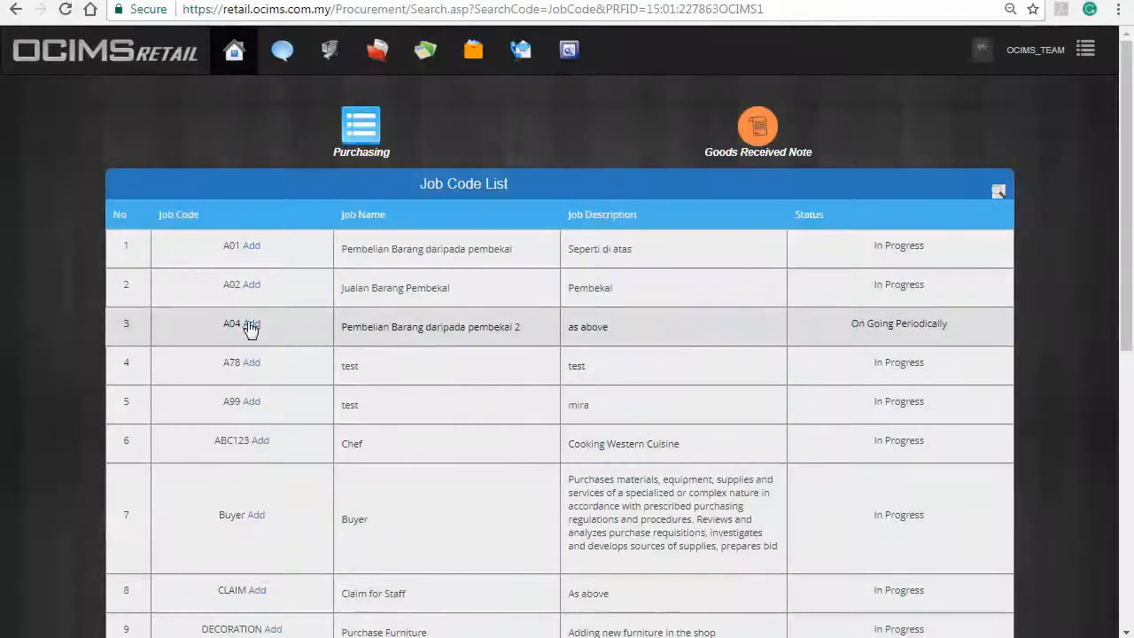
{"action": "left_click", "coordinate": [251, 325]}
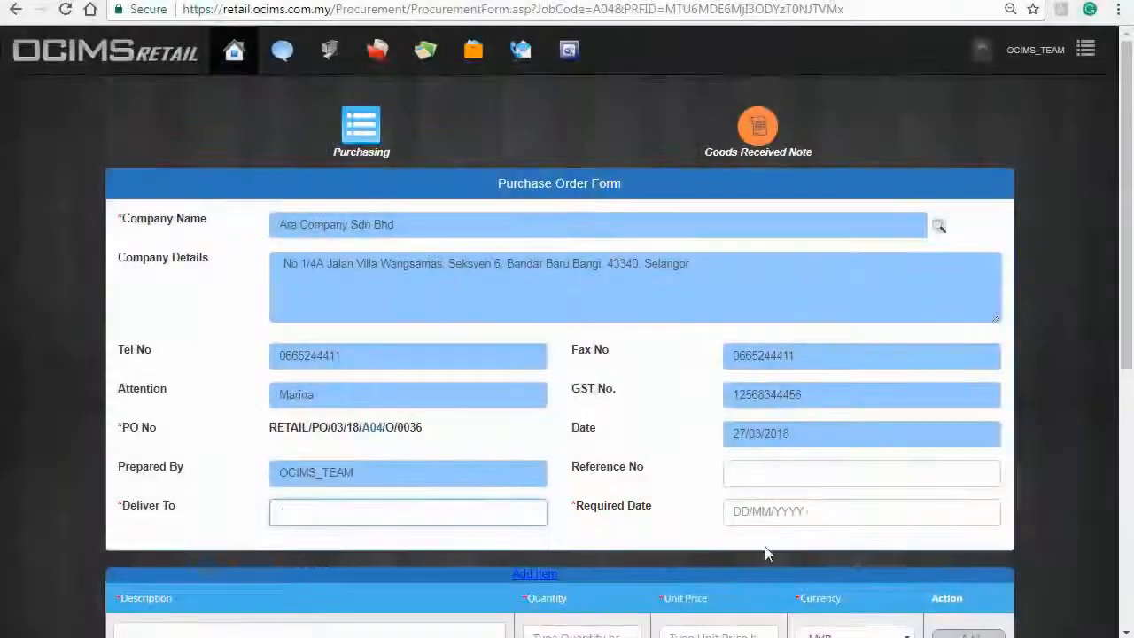
{"action": "left_click", "coordinate": [846, 513]}
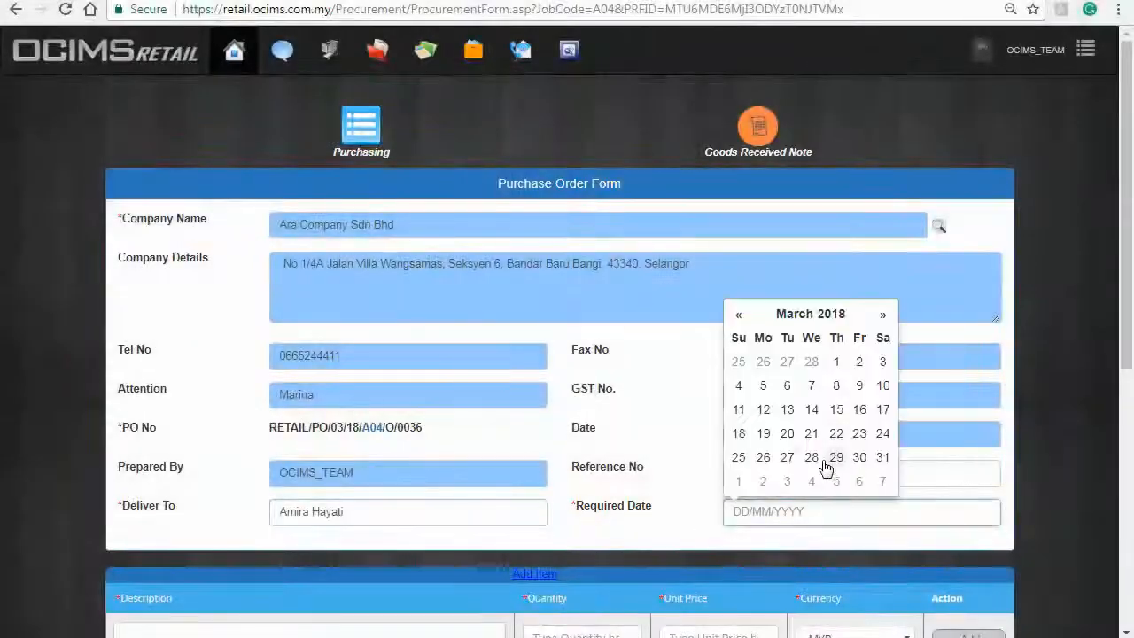
{"action": "left_click", "coordinate": [787, 458]}
{"action": "scroll", "coordinate": [1065, 346], "scroll_direction": "down", "scroll_amount": 5}
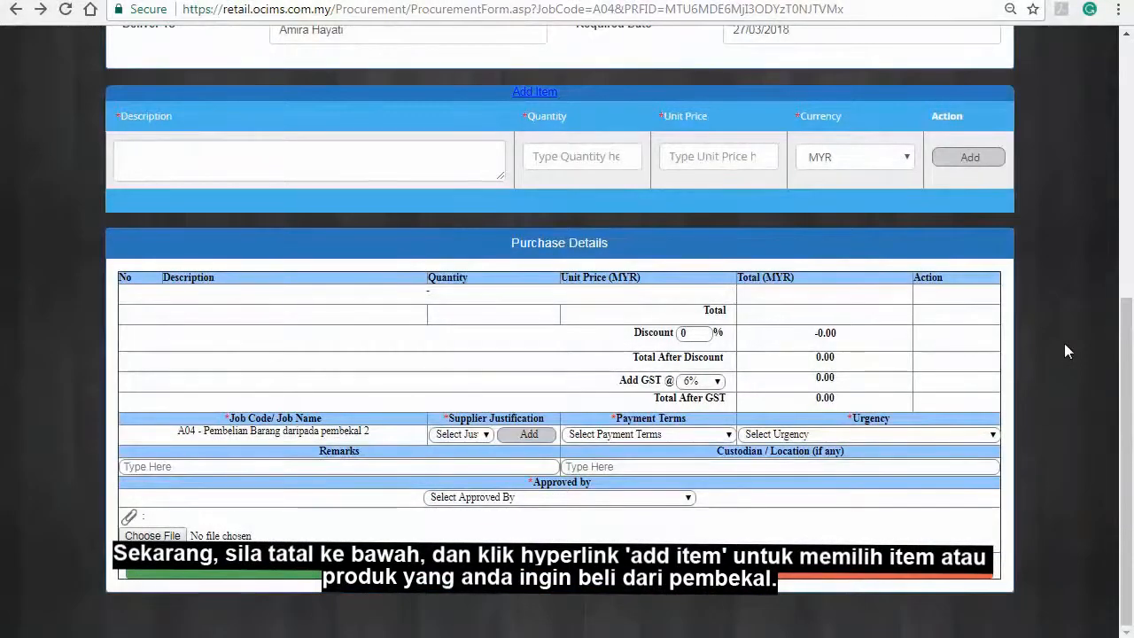
Step: Add the Levi Strauss stock item, quantity 100 at 79.90 MYR each, to the purchase details
{"action": "left_click", "coordinate": [532, 92]}
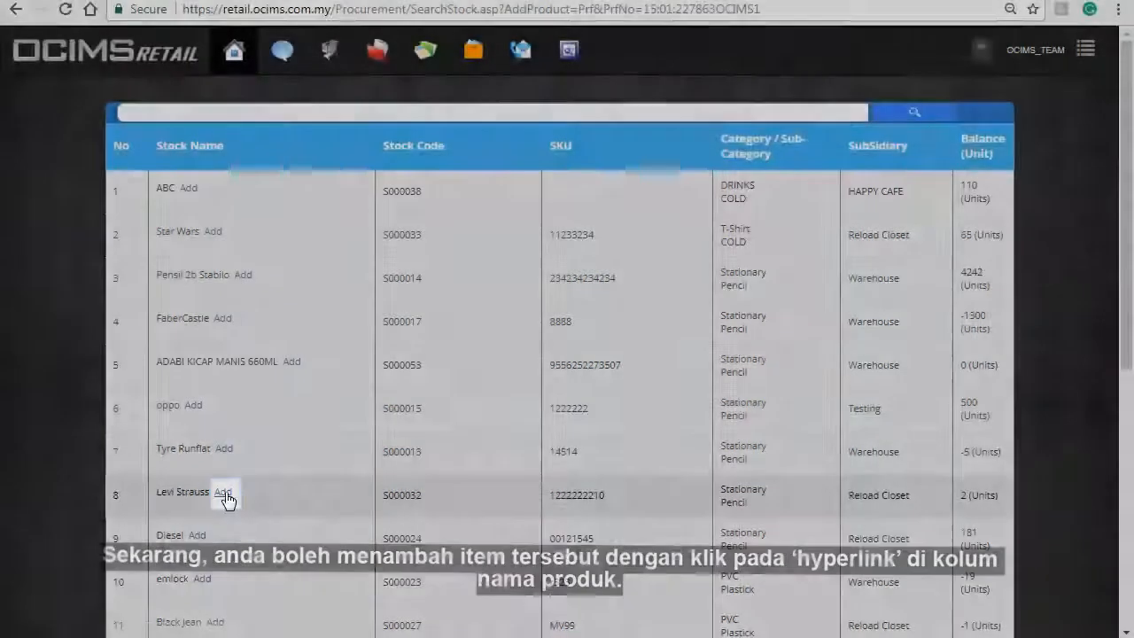
{"action": "left_click", "coordinate": [223, 494]}
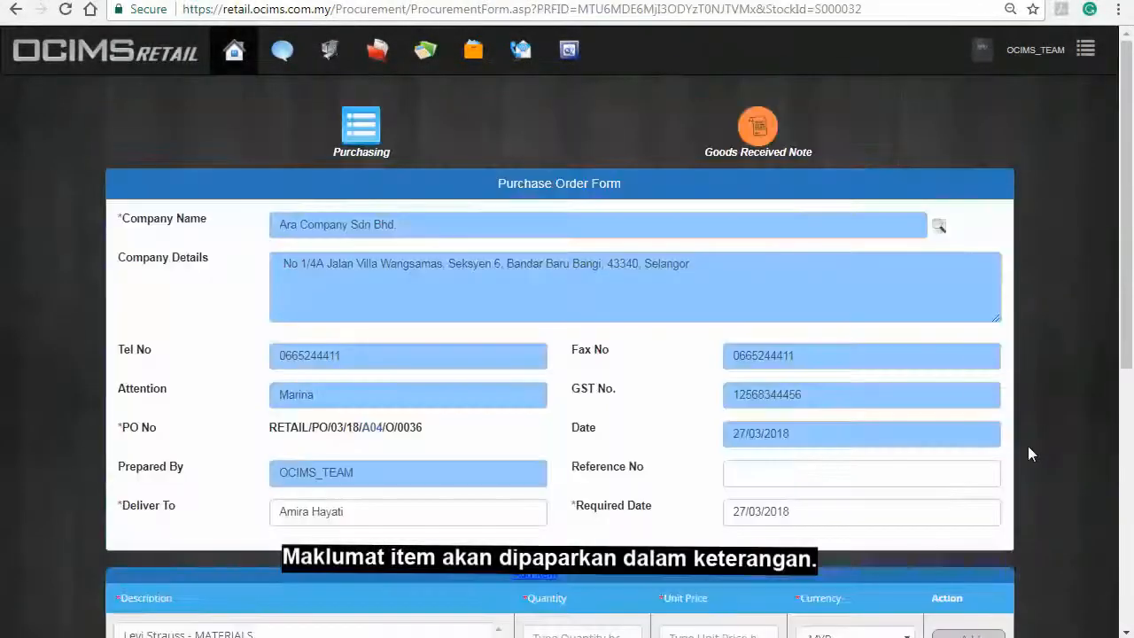
{"action": "scroll", "coordinate": [1030, 447], "scroll_direction": "down", "scroll_amount": 5}
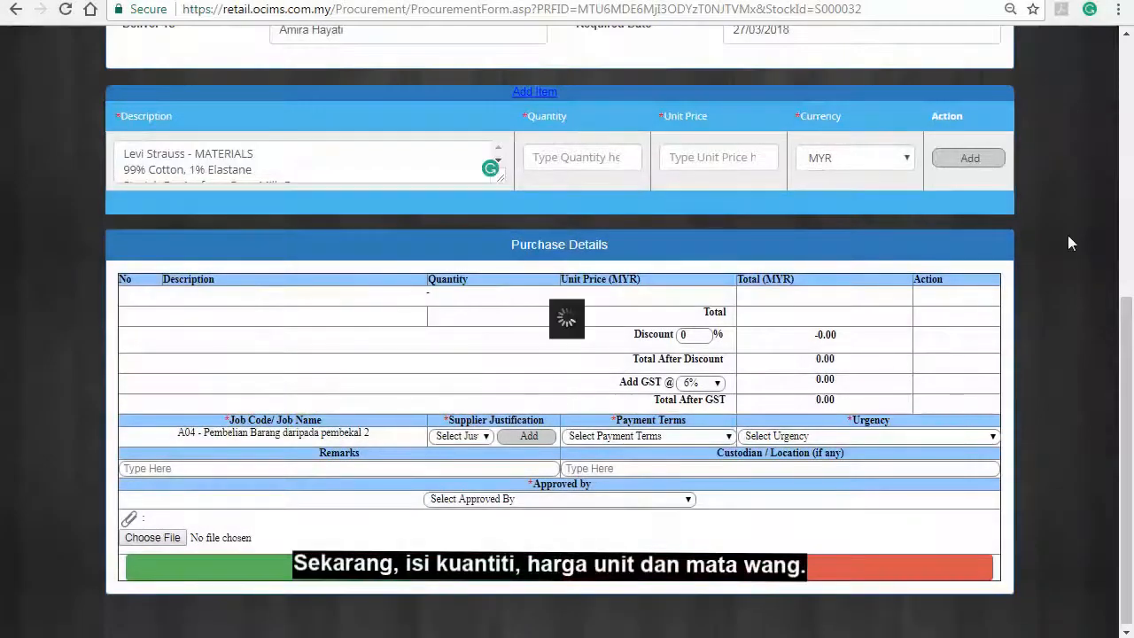
{"action": "type", "text": "100"}
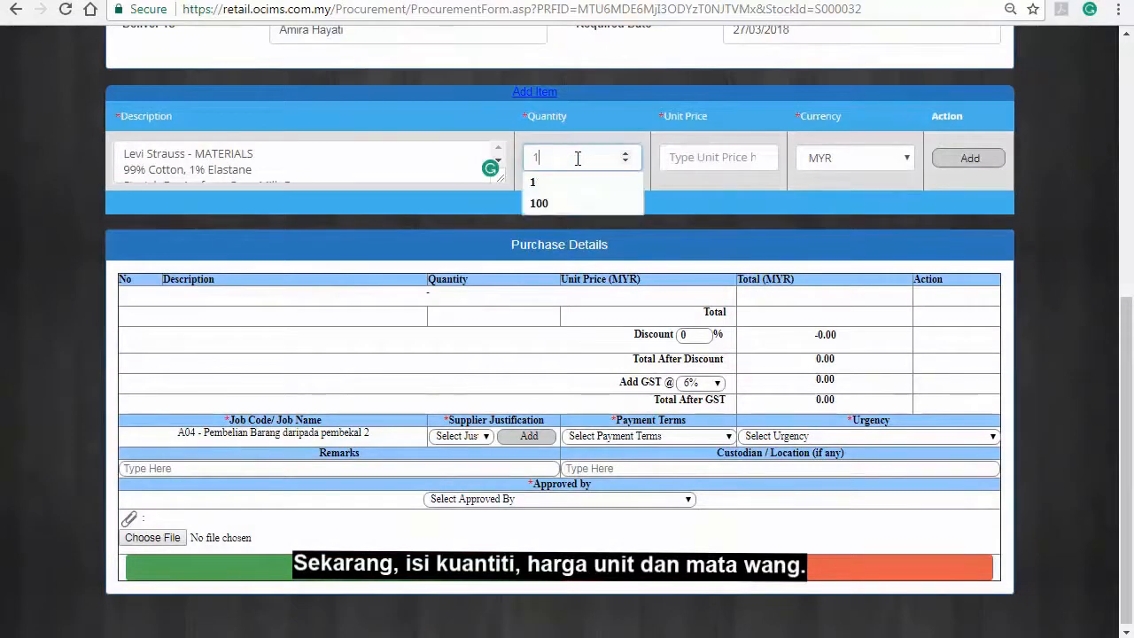
{"action": "left_click", "coordinate": [717, 163]}
{"action": "type", "text": "79.90"}
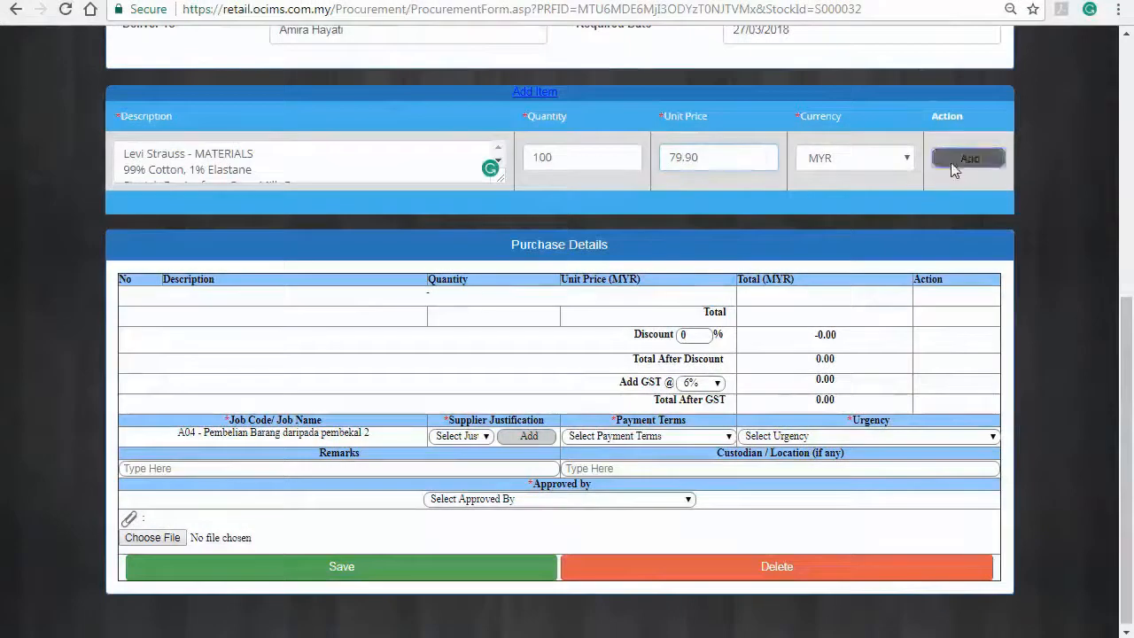
{"action": "left_click", "coordinate": [964, 159]}
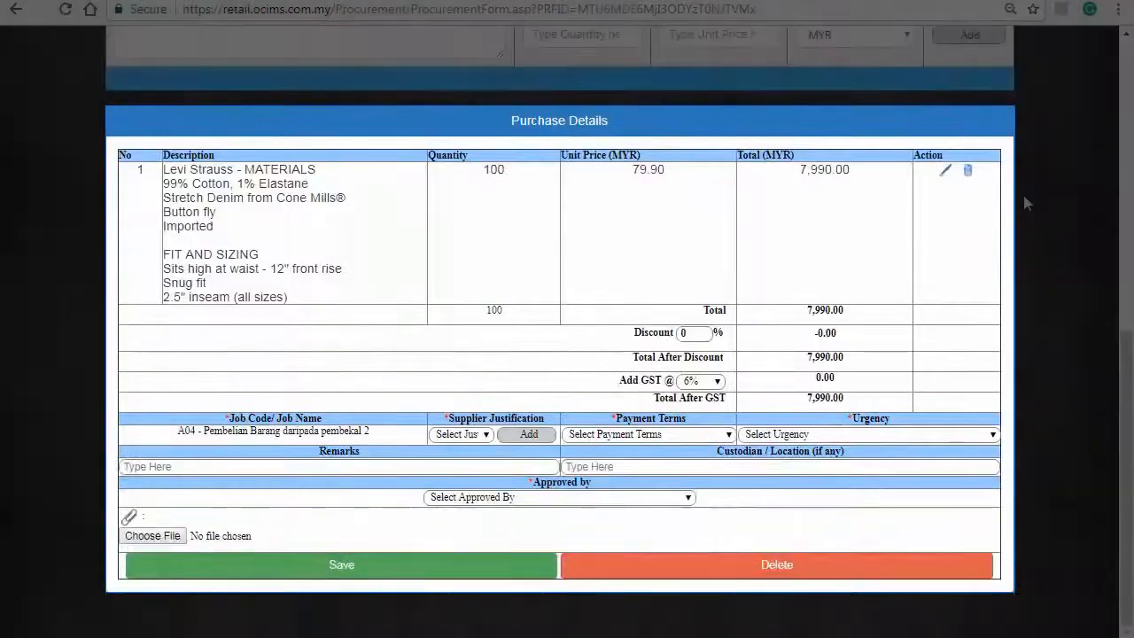
Step: Add a 'Services' line of quantity 1 at 100.00 MYR to the purchase details
{"action": "scroll", "coordinate": [1060, 319], "scroll_direction": "up", "scroll_amount": 1}
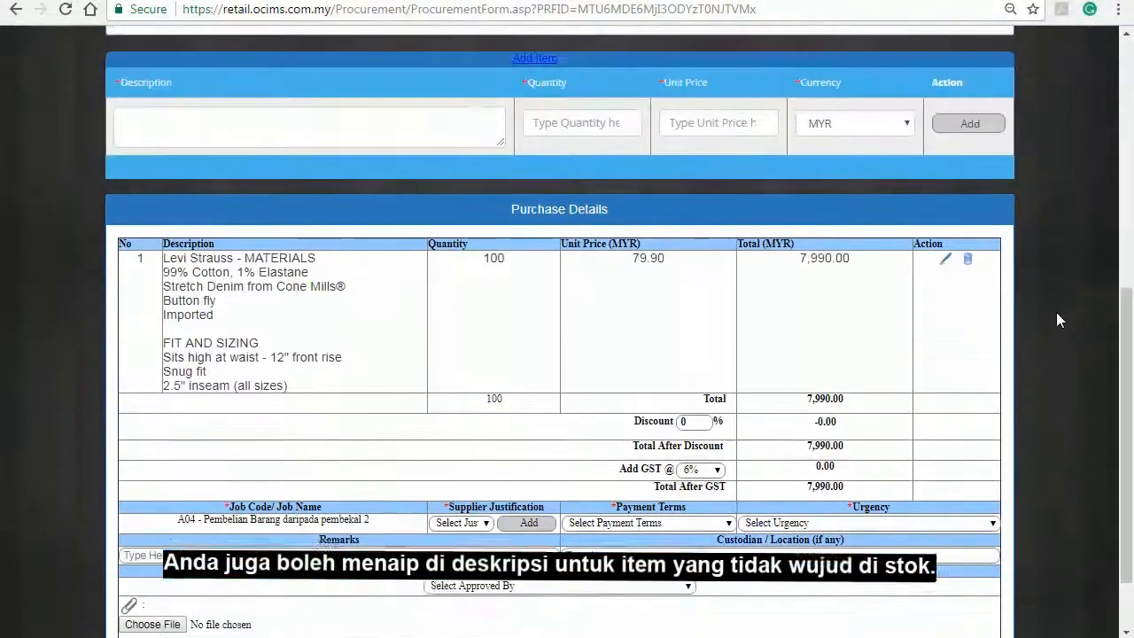
{"action": "scroll", "coordinate": [1059, 320], "scroll_direction": "up", "scroll_amount": 1}
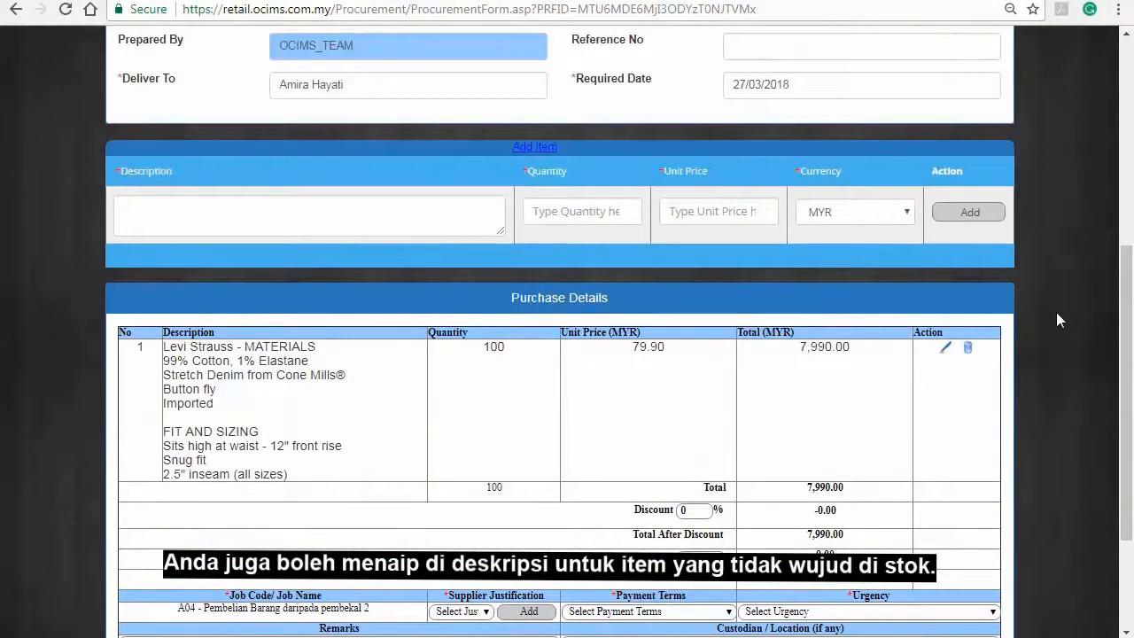
{"action": "left_click", "coordinate": [448, 207]}
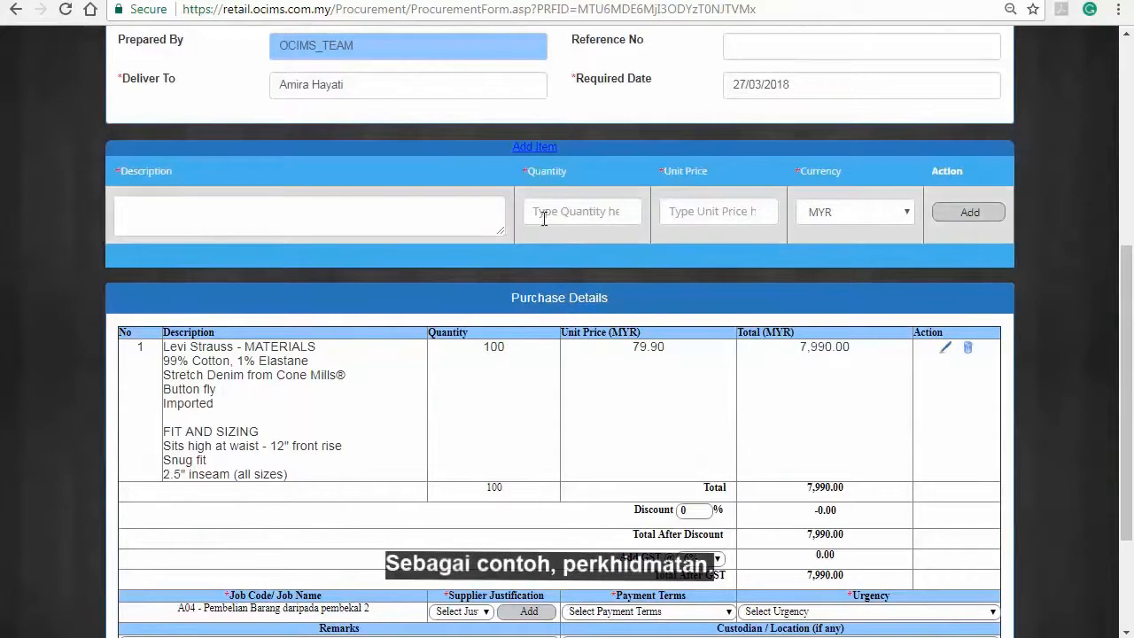
{"action": "type", "text": "Services"}
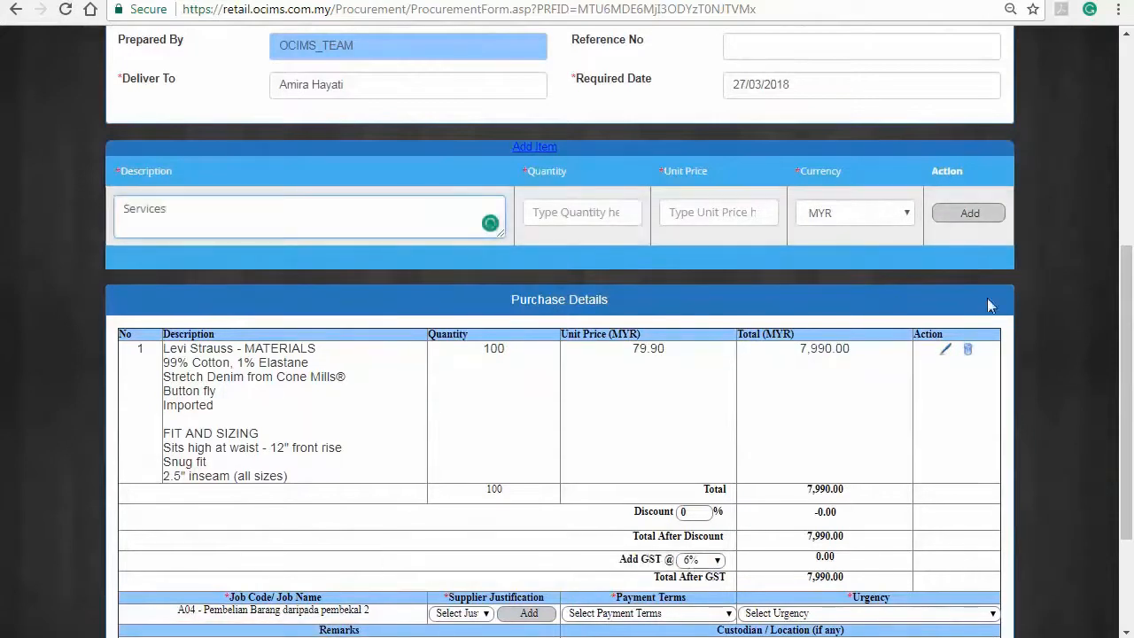
{"action": "left_click", "coordinate": [595, 212]}
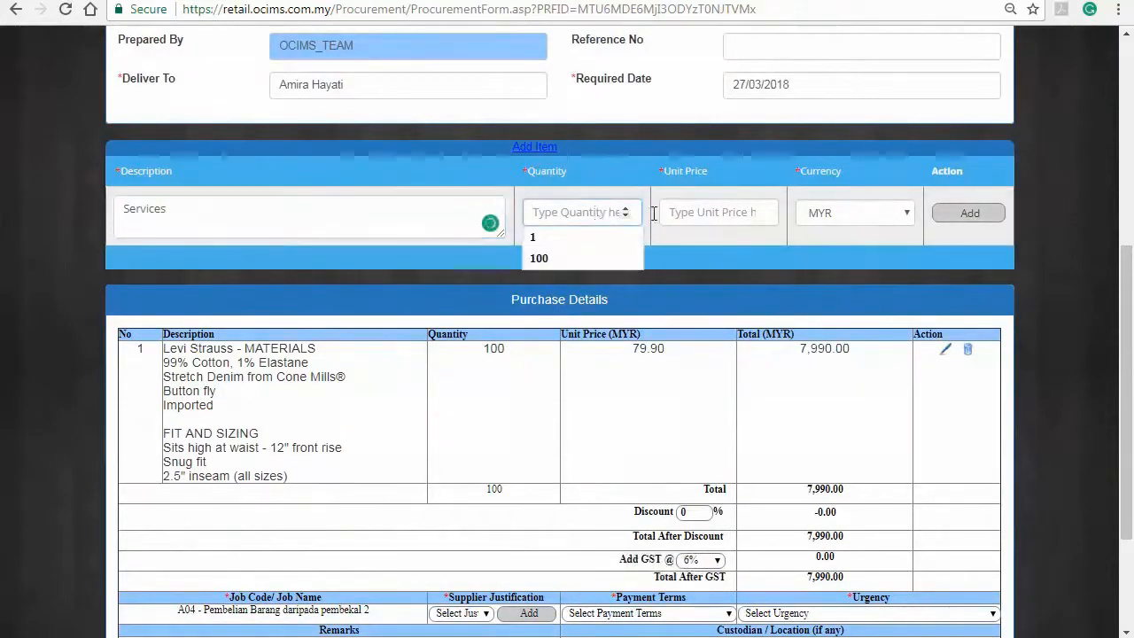
{"action": "type", "text": "1"}
{"action": "left_click", "coordinate": [731, 212]}
{"action": "type", "text": "1"}
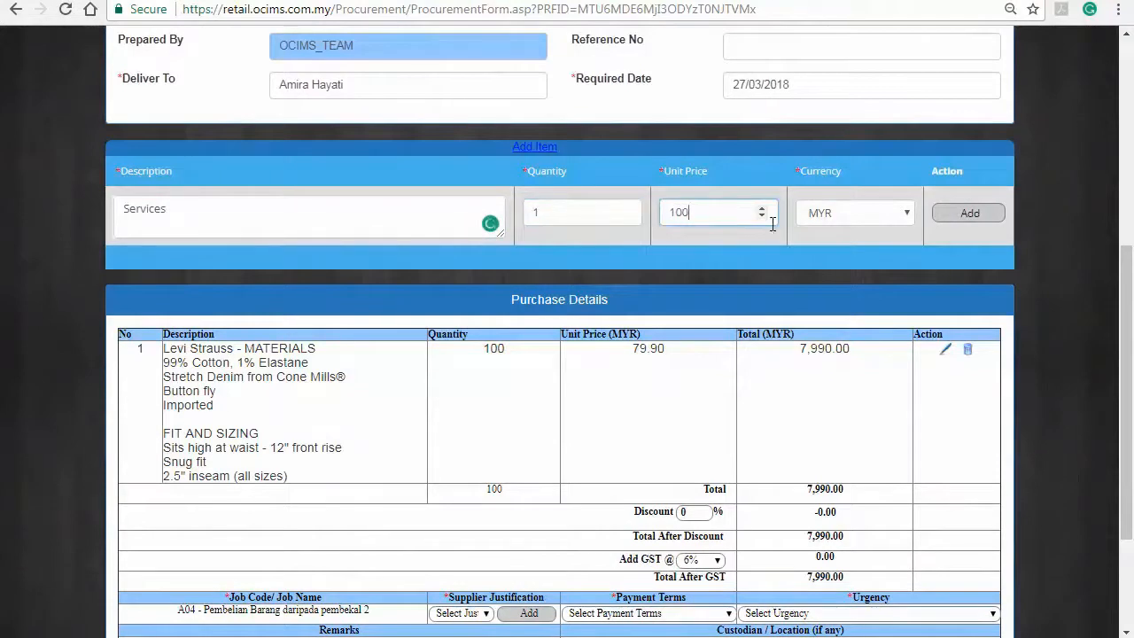
{"action": "left_click", "coordinate": [865, 222]}
{"action": "left_click", "coordinate": [869, 236]}
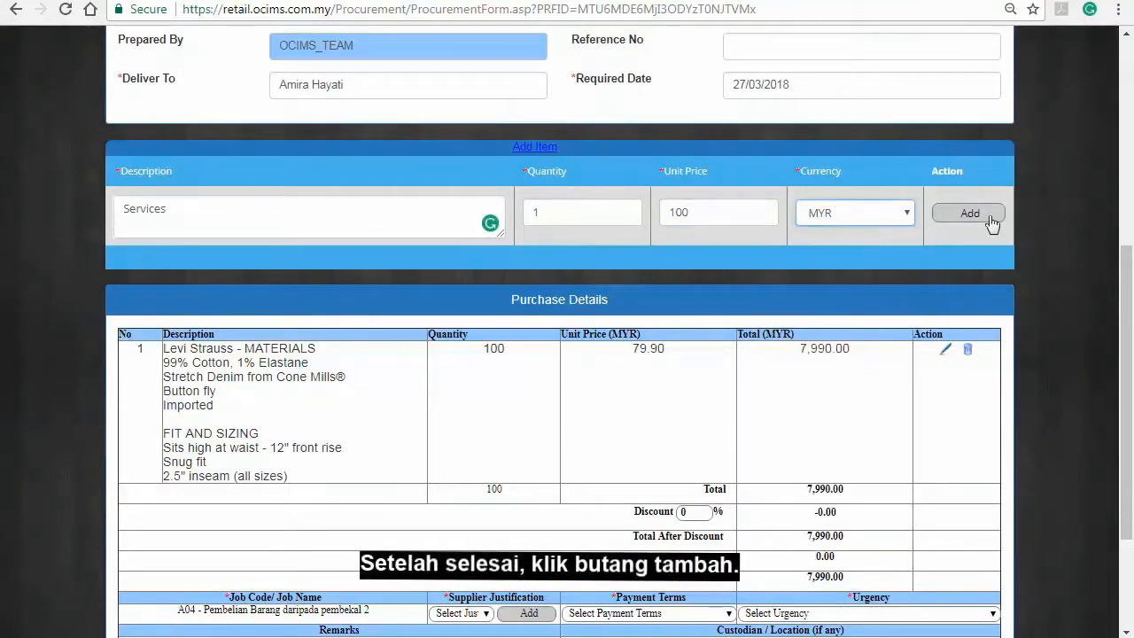
{"action": "left_click", "coordinate": [985, 214]}
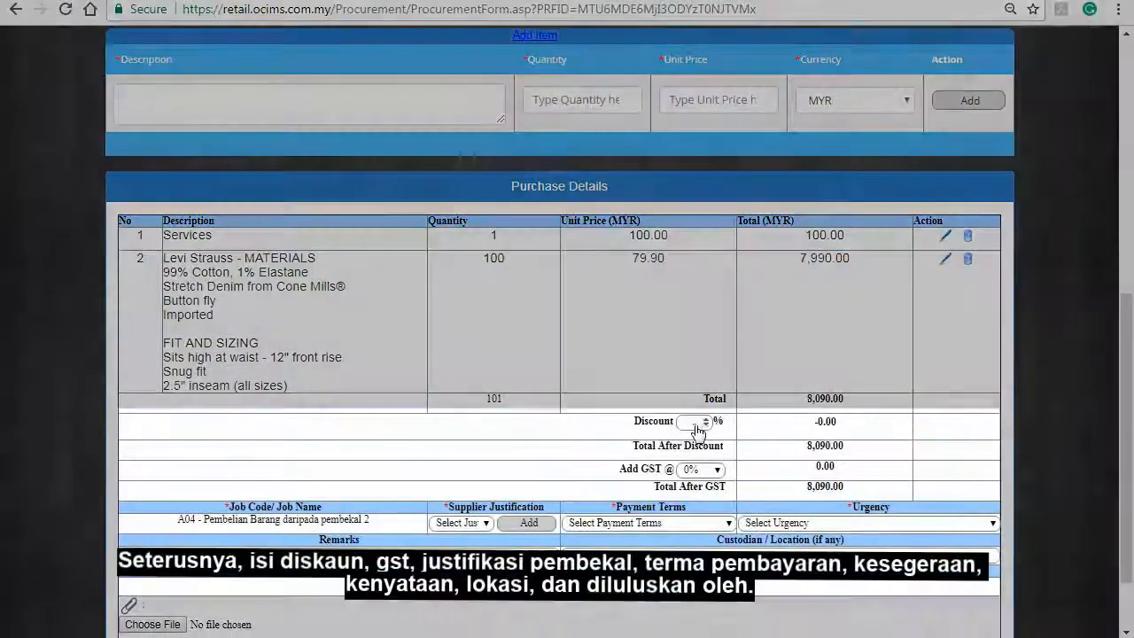
Step: Enter a 0 discount, apply 6% GST, and choose the quality-based supplier justification
{"action": "left_click", "coordinate": [695, 422]}
{"action": "type", "text": "0"}
{"action": "left_click", "coordinate": [700, 470]}
{"action": "left_click", "coordinate": [688, 498]}
{"action": "left_click", "coordinate": [488, 523]}
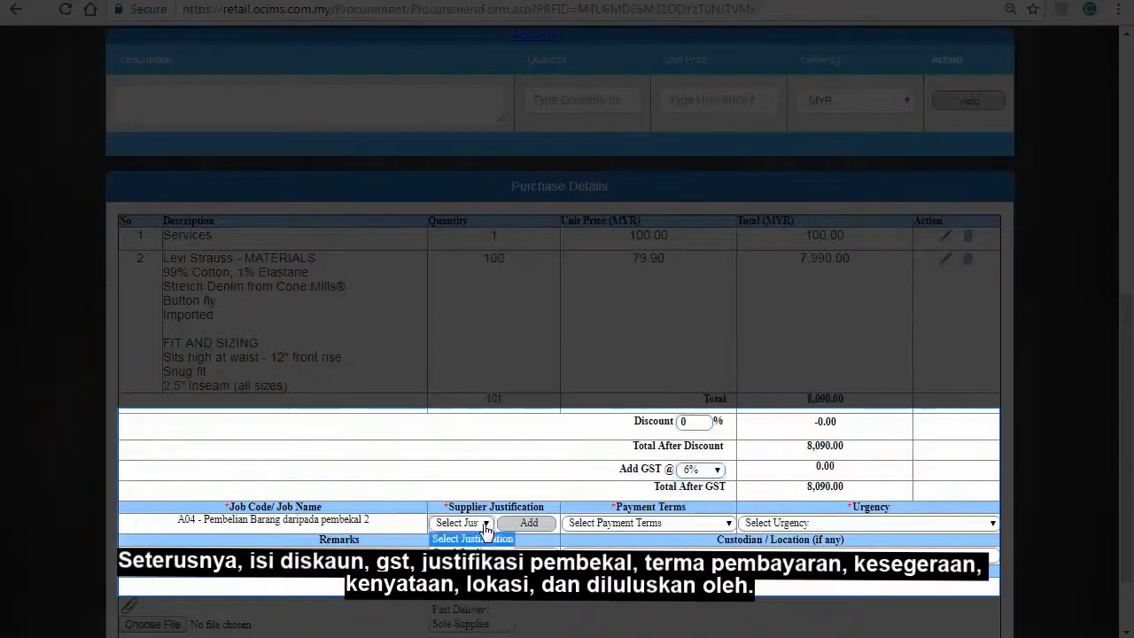
{"action": "left_click", "coordinate": [461, 549]}
Step: Set payment terms to 30 Days, urgency to Within a Month, choose an approver, and save the order
{"action": "left_click", "coordinate": [672, 530]}
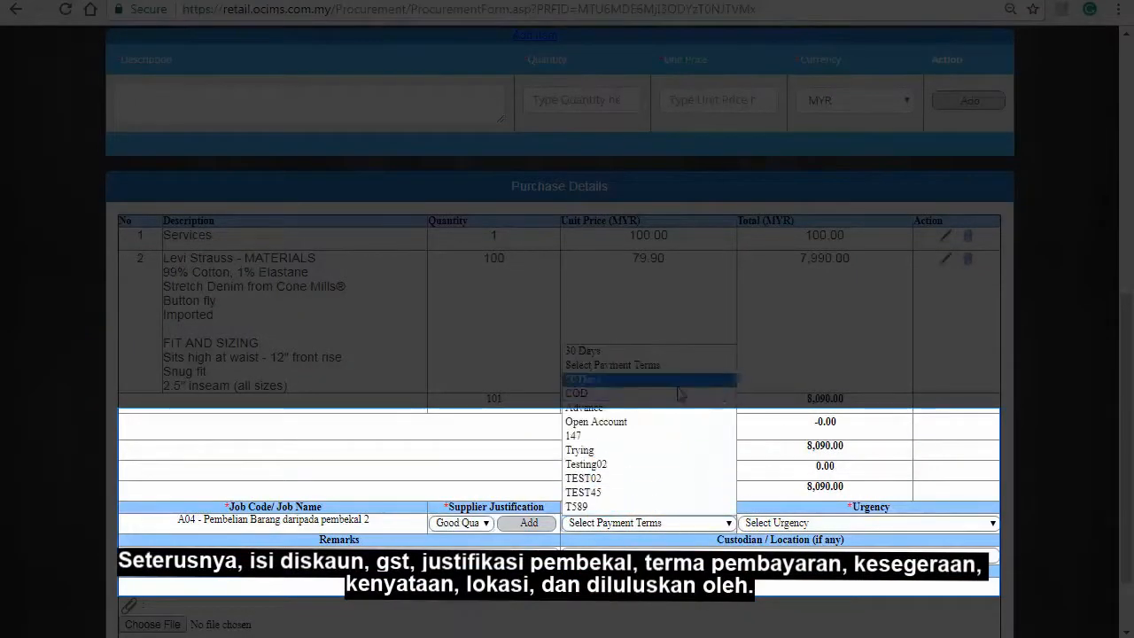
{"action": "left_click", "coordinate": [602, 379]}
{"action": "left_click", "coordinate": [798, 524]}
{"action": "left_click", "coordinate": [775, 610]}
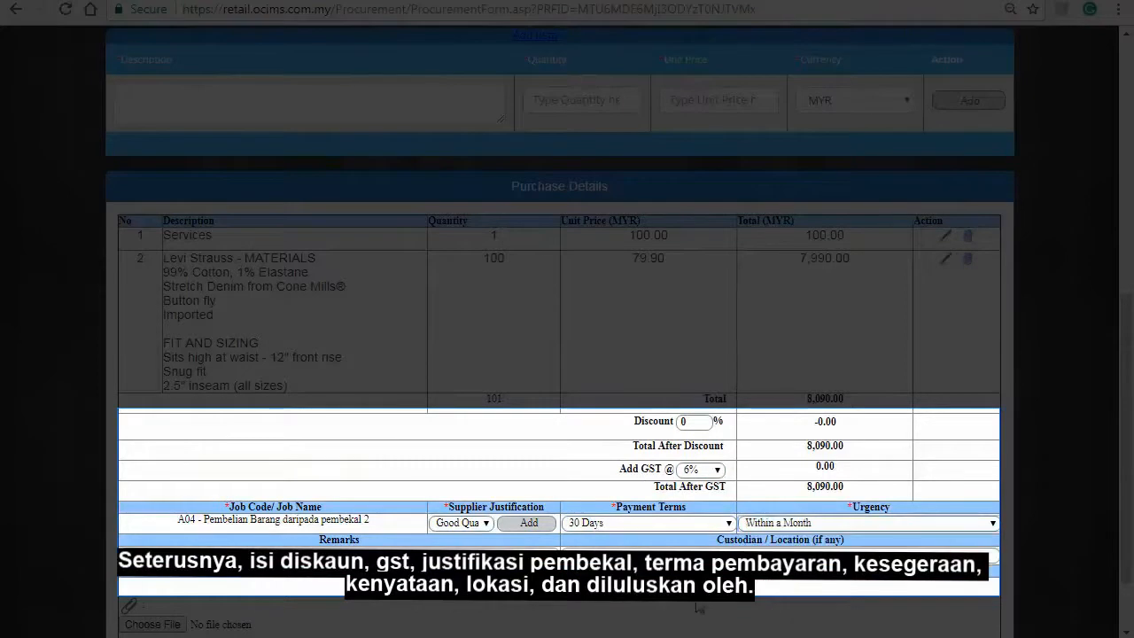
{"action": "left_click", "coordinate": [631, 586]}
{"action": "left_click", "coordinate": [632, 501]}
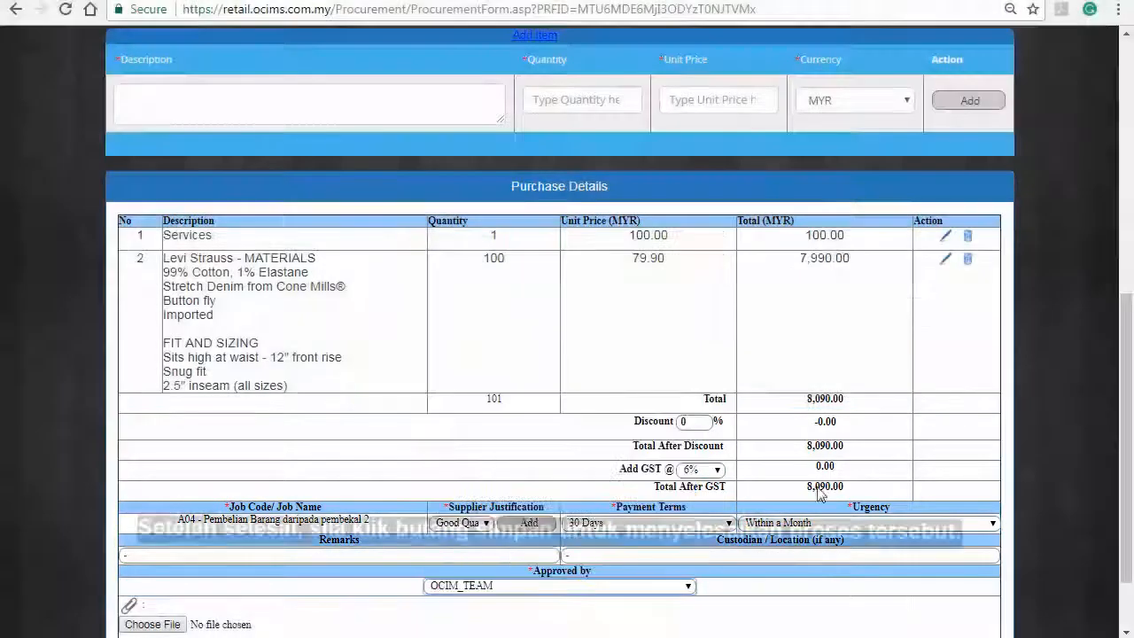
{"action": "scroll", "coordinate": [1053, 456], "scroll_direction": "down", "scroll_amount": 1}
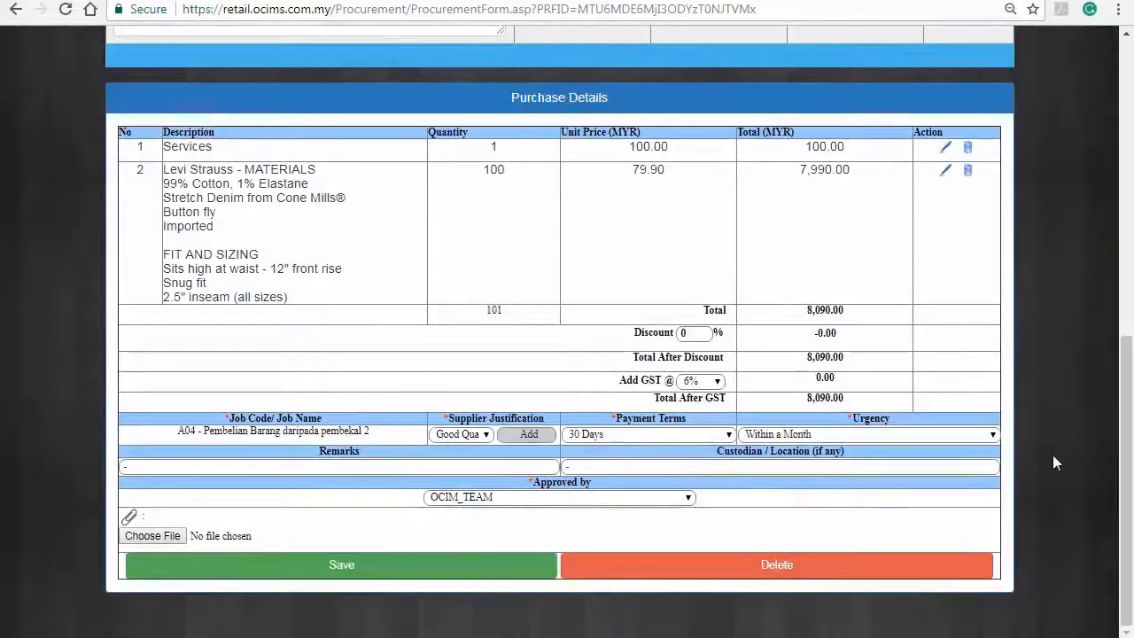
{"action": "left_click", "coordinate": [539, 577]}
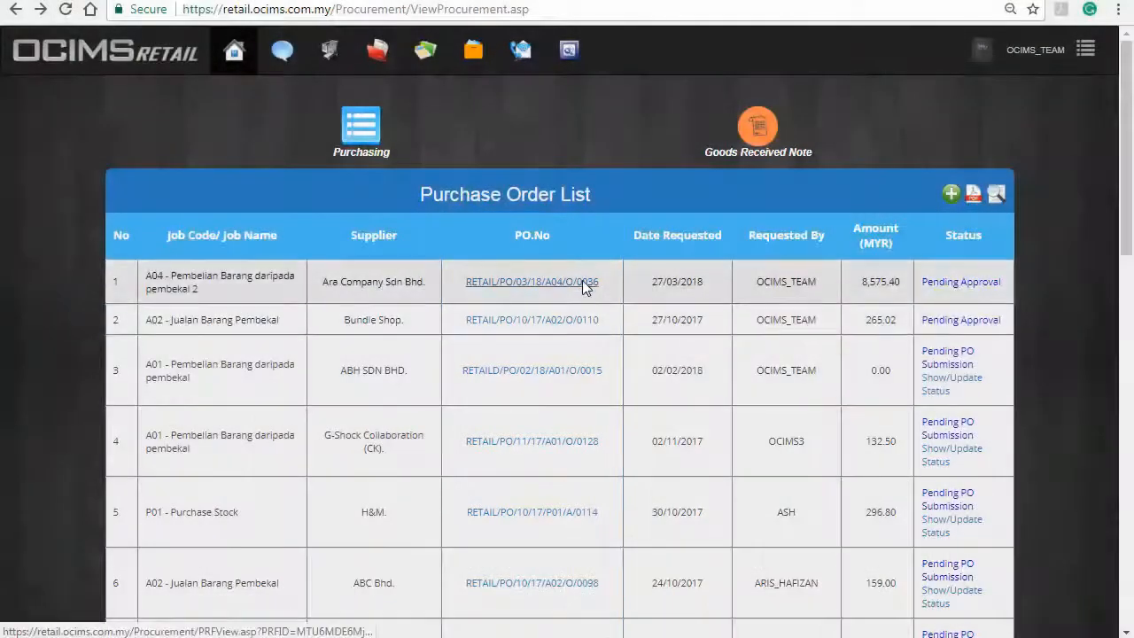
Step: Edit Ara Company's PO RETAIL/PO/03/18/A04/O/0036 and select a different approver in Approved by
{"action": "left_click", "coordinate": [582, 282]}
{"action": "scroll", "coordinate": [981, 427], "scroll_direction": "down", "scroll_amount": 4}
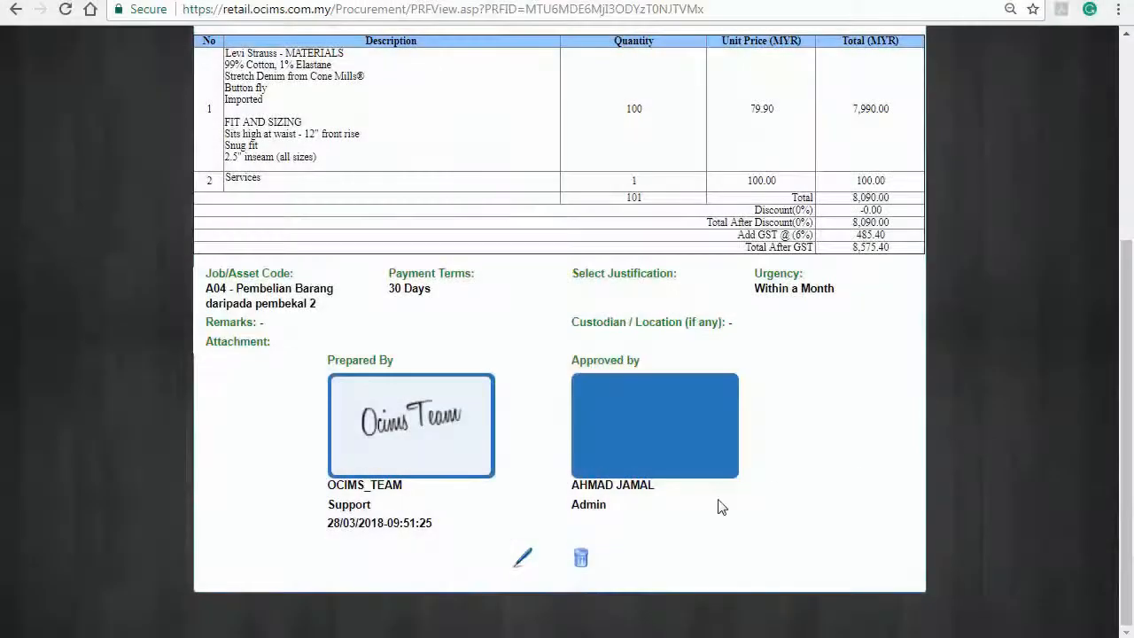
{"action": "left_click", "coordinate": [524, 556]}
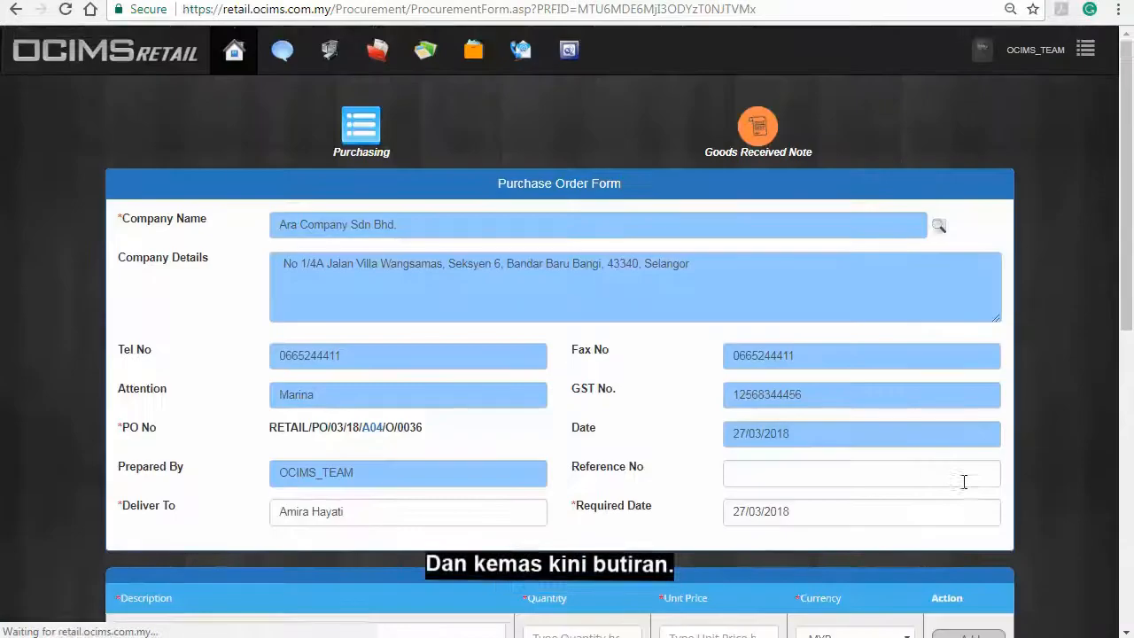
{"action": "scroll", "coordinate": [964, 481], "scroll_direction": "down", "scroll_amount": 2}
{"action": "scroll", "coordinate": [966, 486], "scroll_direction": "down", "scroll_amount": 5}
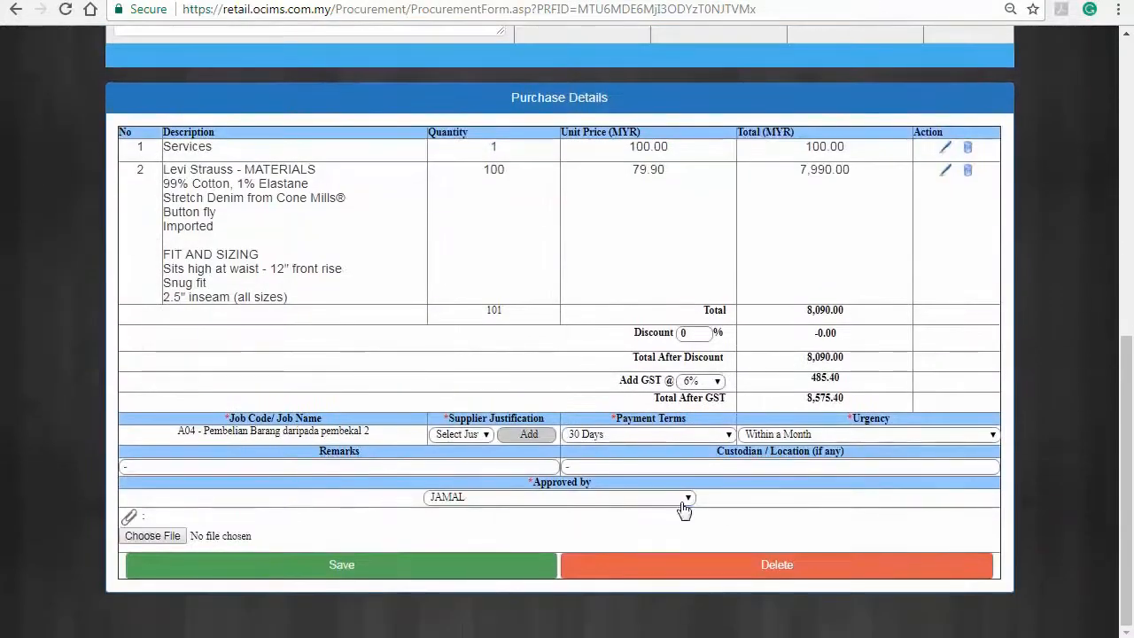
{"action": "left_click", "coordinate": [681, 498]}
{"action": "left_click", "coordinate": [519, 396]}
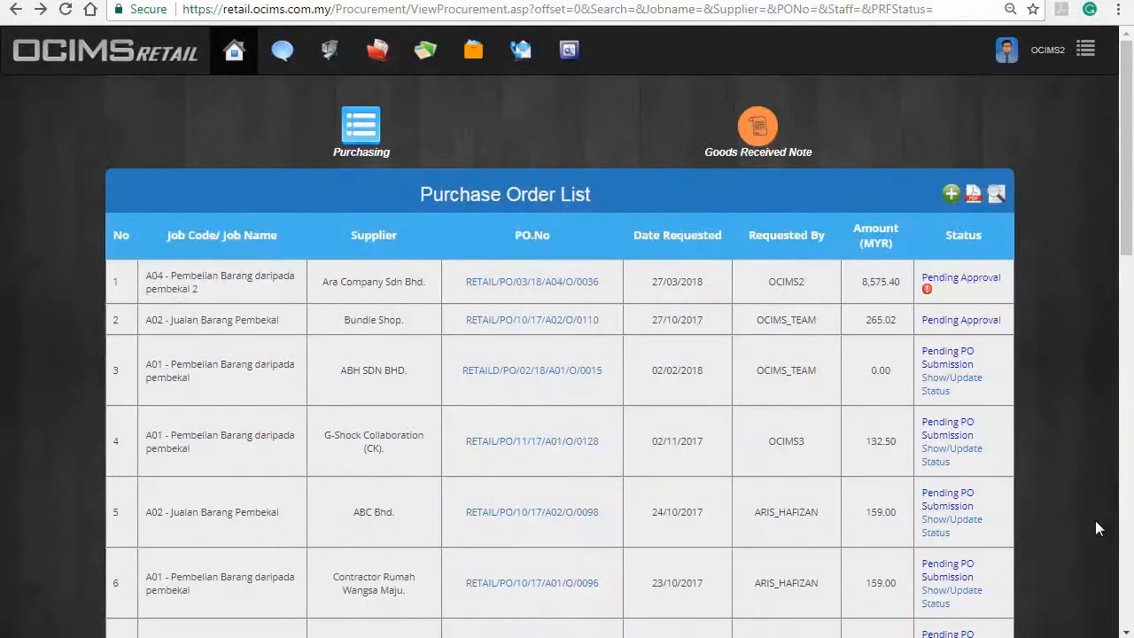
{"action": "left_click", "coordinate": [576, 282]}
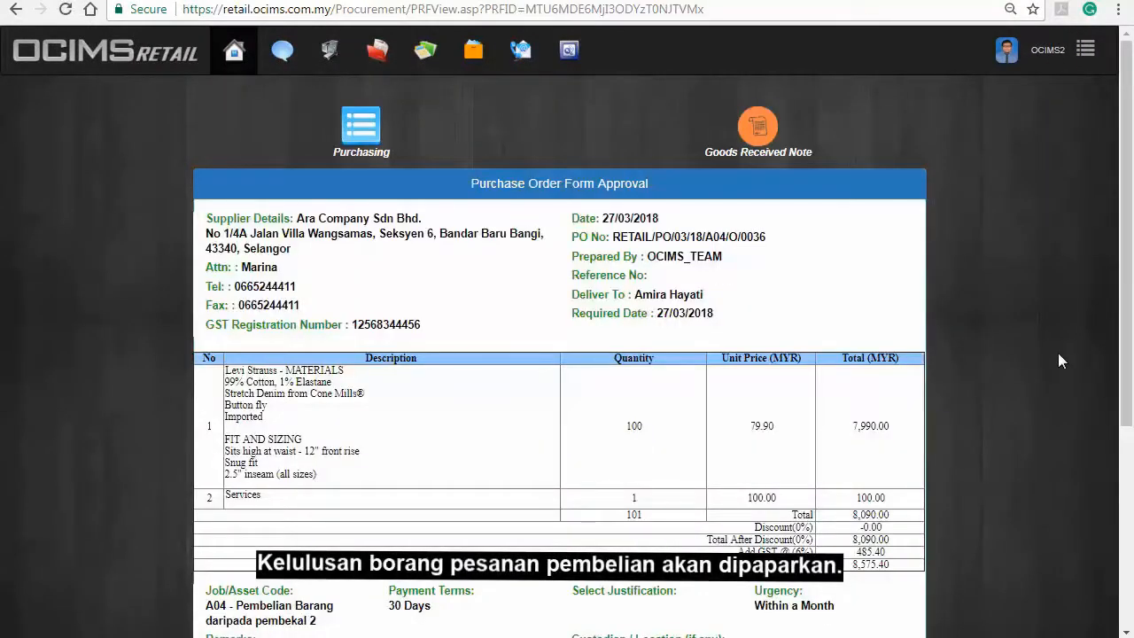
{"action": "scroll", "coordinate": [1060, 359], "scroll_direction": "down", "scroll_amount": 4}
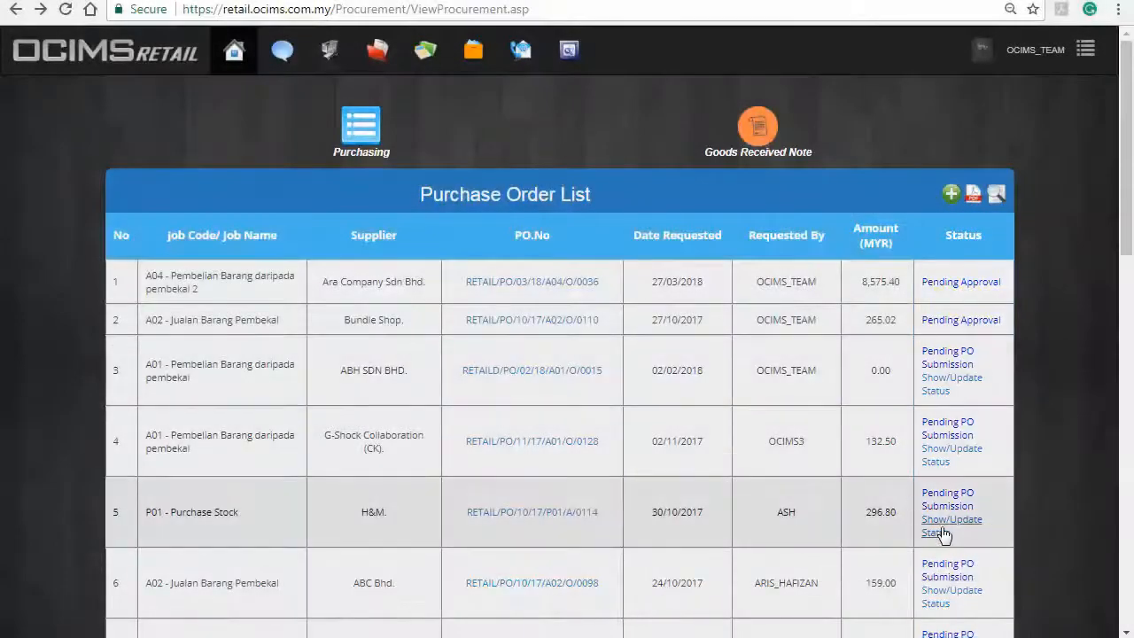
Step: Set order 0114's status to Pending Payment, with work-done date 28/03/2018 and invoice received on the 27th
{"action": "left_click", "coordinate": [943, 532]}
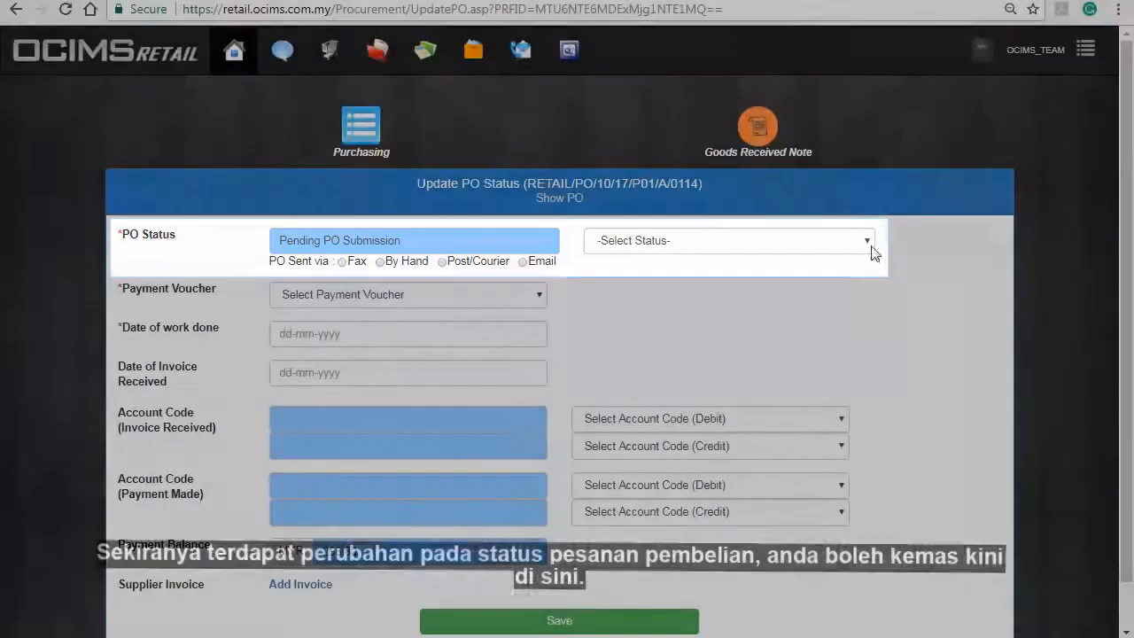
{"action": "left_click", "coordinate": [864, 241]}
{"action": "left_click", "coordinate": [824, 325]}
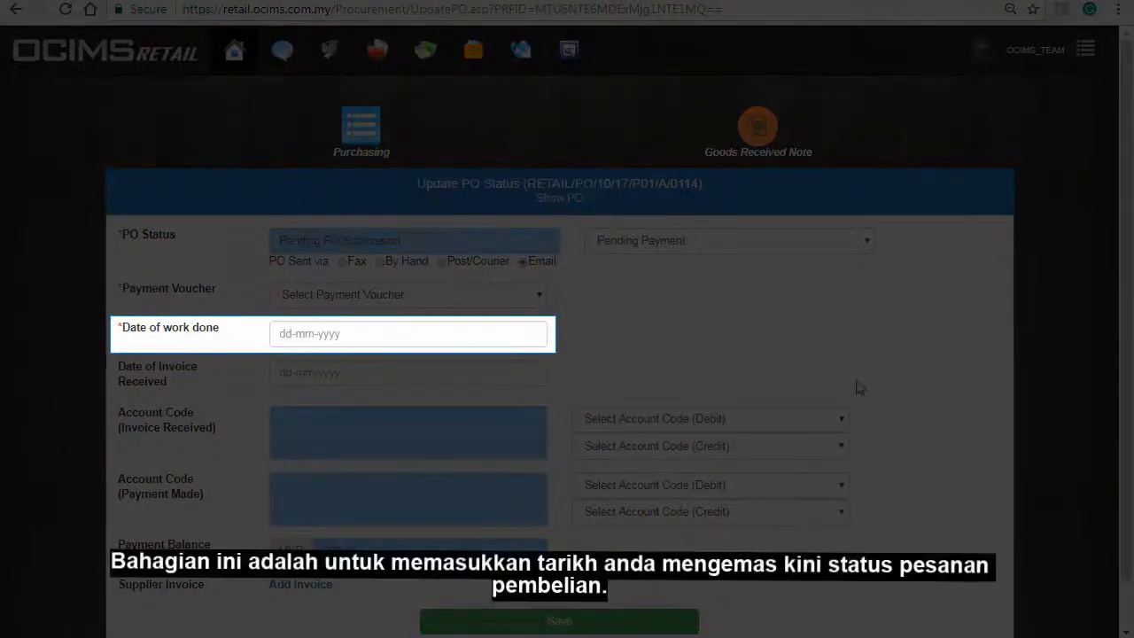
{"action": "left_click", "coordinate": [500, 334]}
{"action": "left_click", "coordinate": [358, 279]}
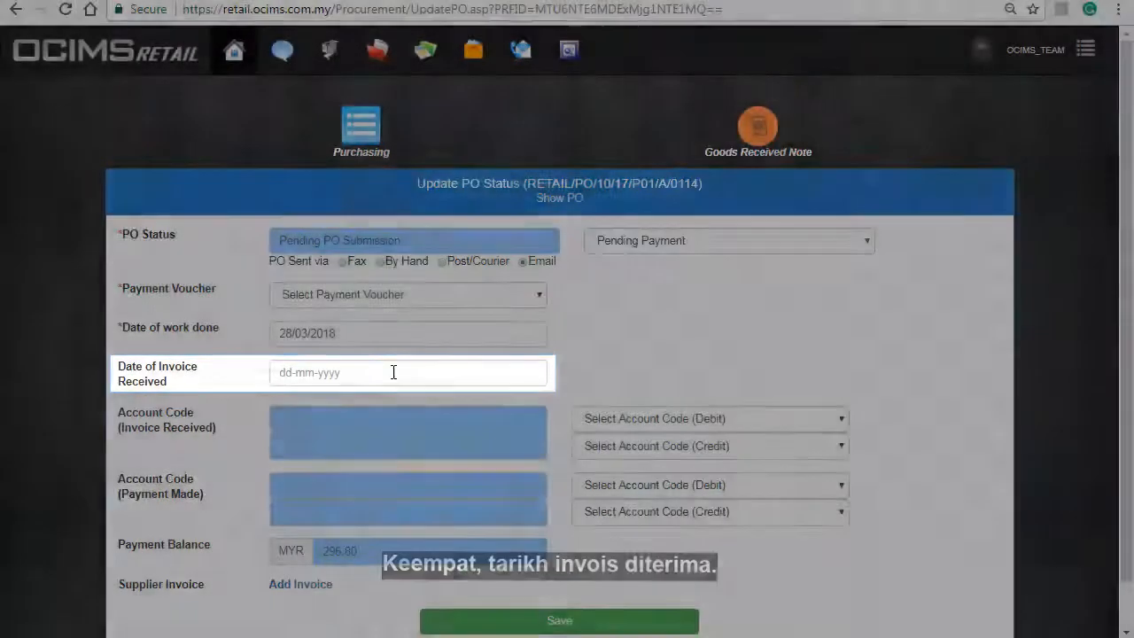
{"action": "left_click", "coordinate": [393, 372]}
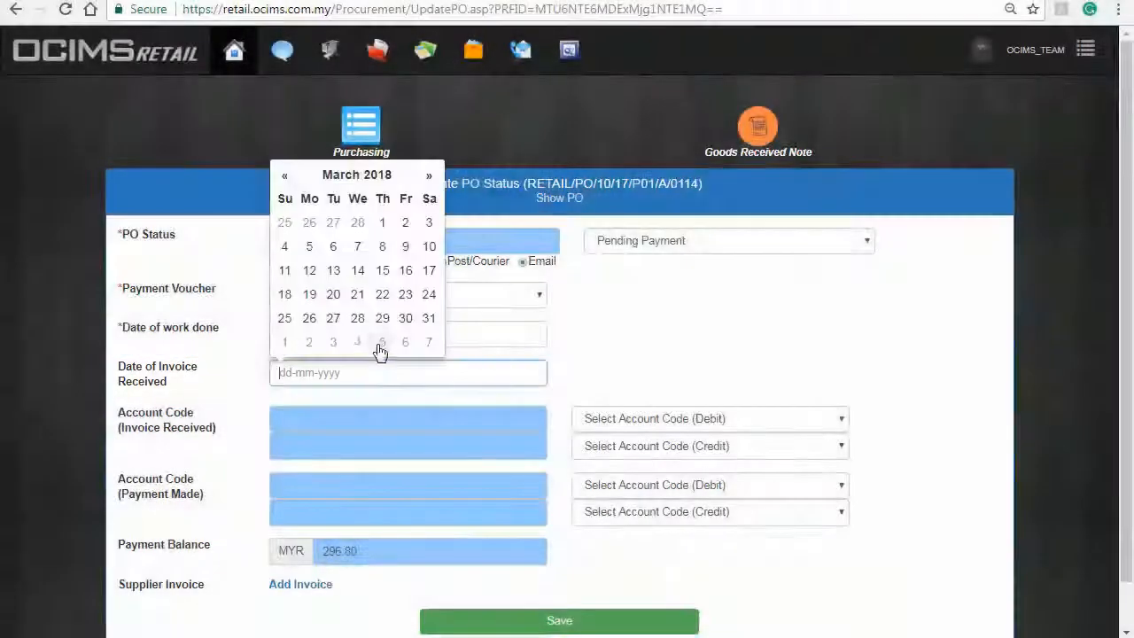
{"action": "left_click", "coordinate": [333, 318]}
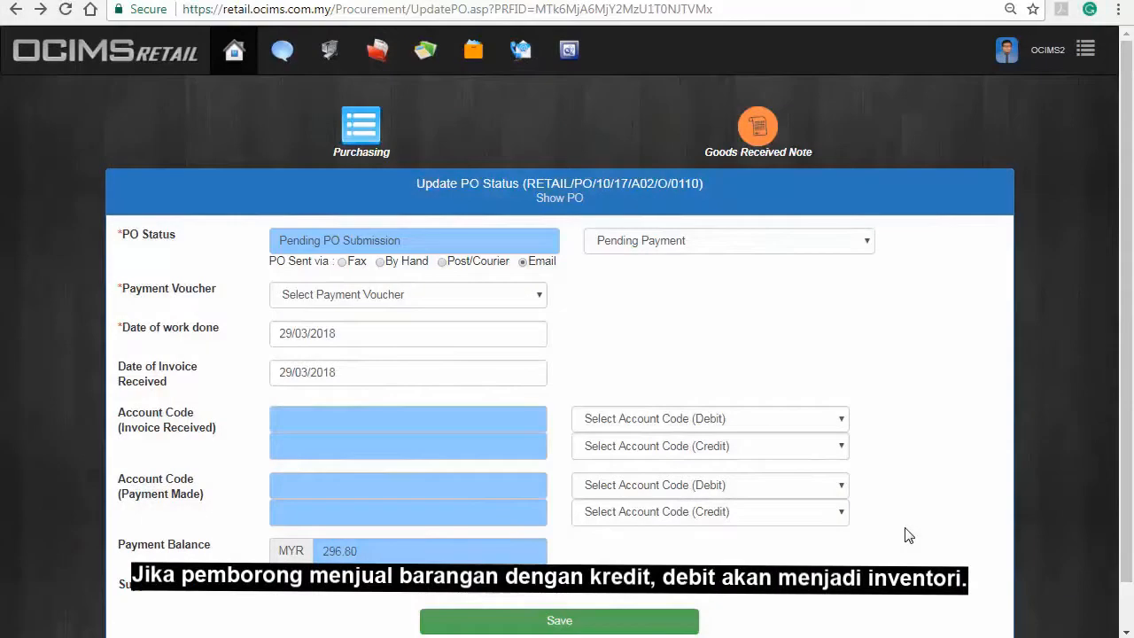
Step: For invoice received, set Debit to 1-5000 Inventory and Credit to 2-2100 Trade Creditors
{"action": "left_click", "coordinate": [843, 424]}
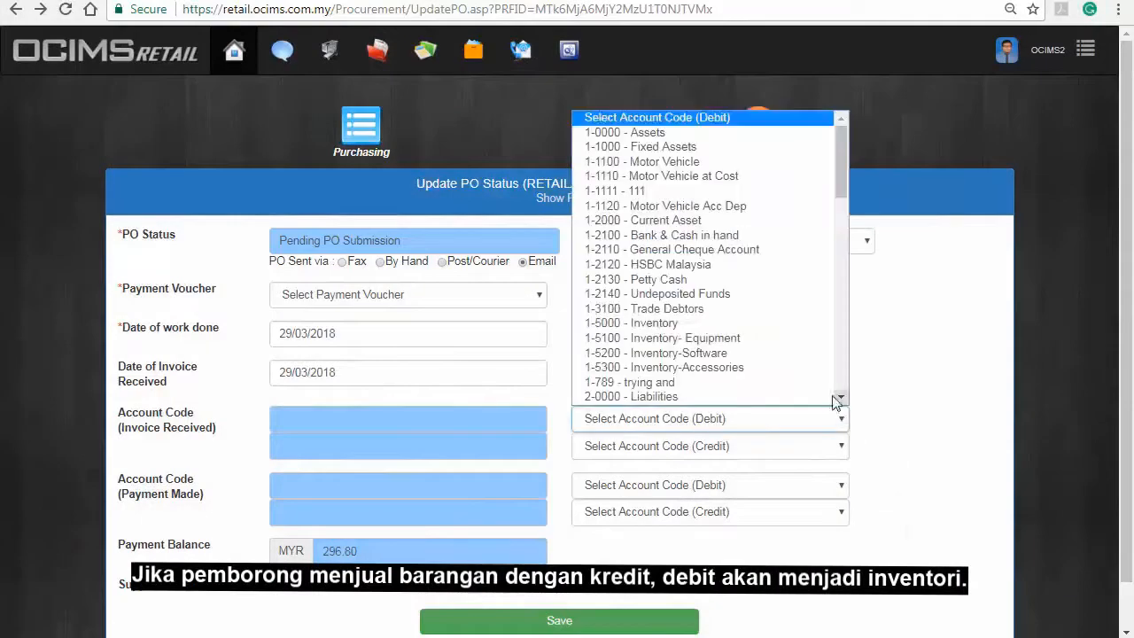
{"action": "left_click", "coordinate": [802, 336]}
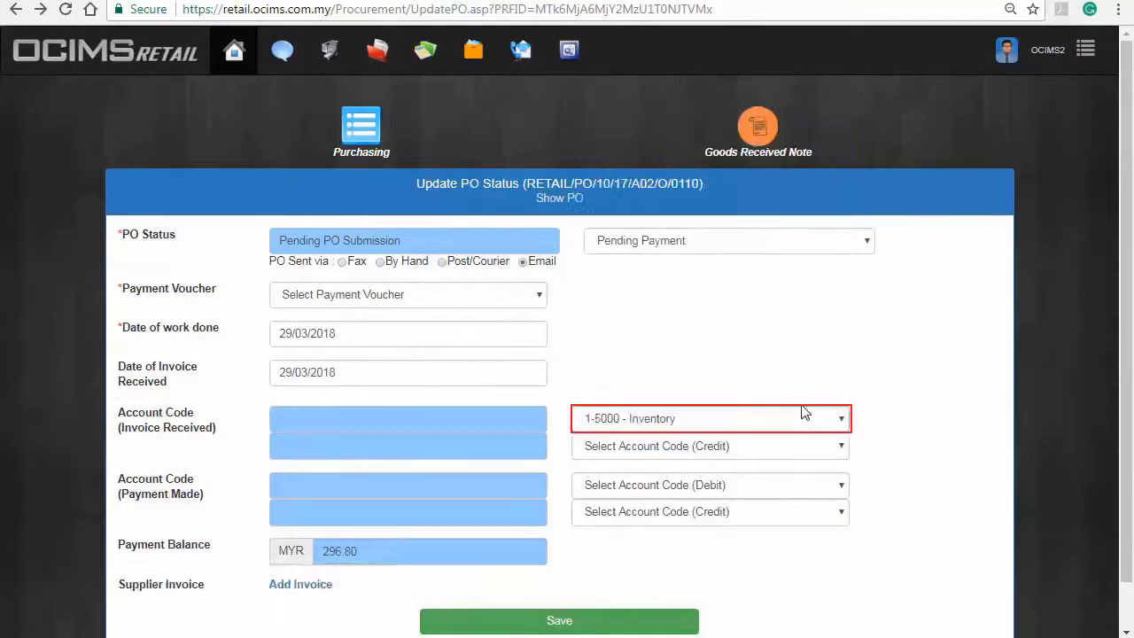
{"action": "left_click", "coordinate": [834, 454]}
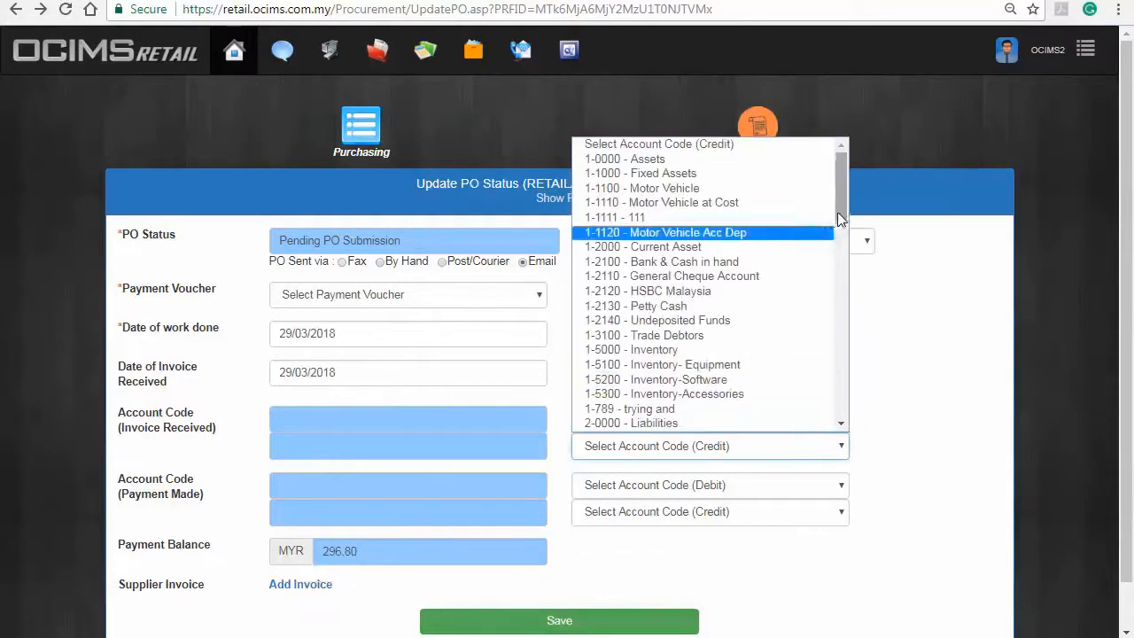
{"action": "scroll", "coordinate": [839, 235], "scroll_direction": "down", "scroll_amount": 1}
{"action": "scroll", "coordinate": [839, 236], "scroll_direction": "down", "scroll_amount": 1}
{"action": "left_click", "coordinate": [792, 355]}
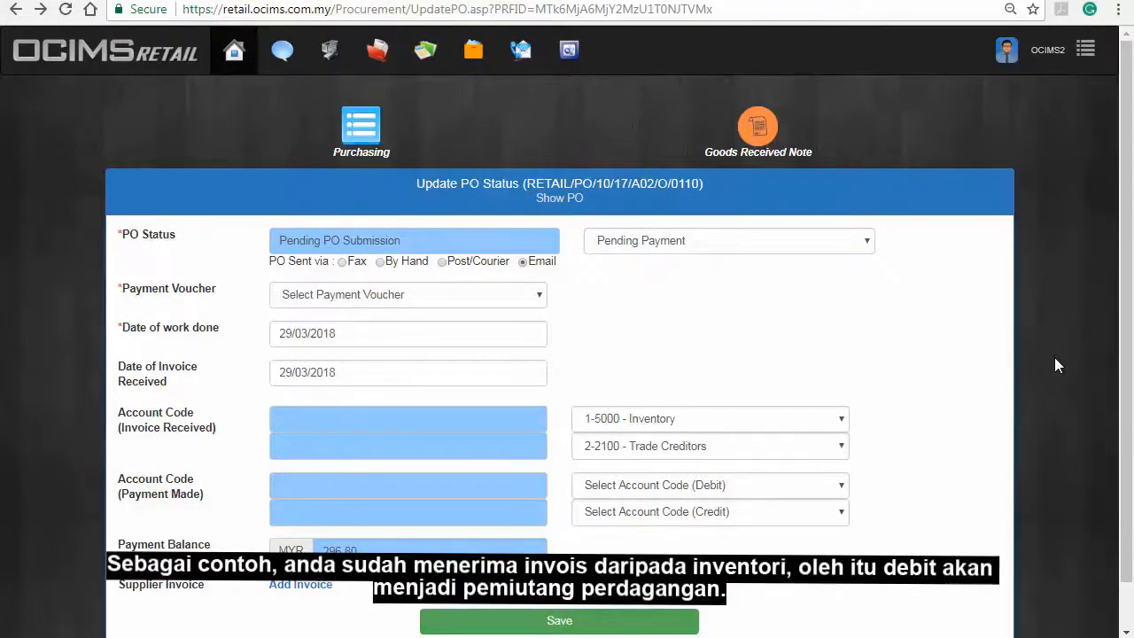
Step: For payment made, set Debit to 2-2100 Trade Creditors and Credit to 1-2100 Bank & Cash in hand
{"action": "left_click", "coordinate": [838, 489]}
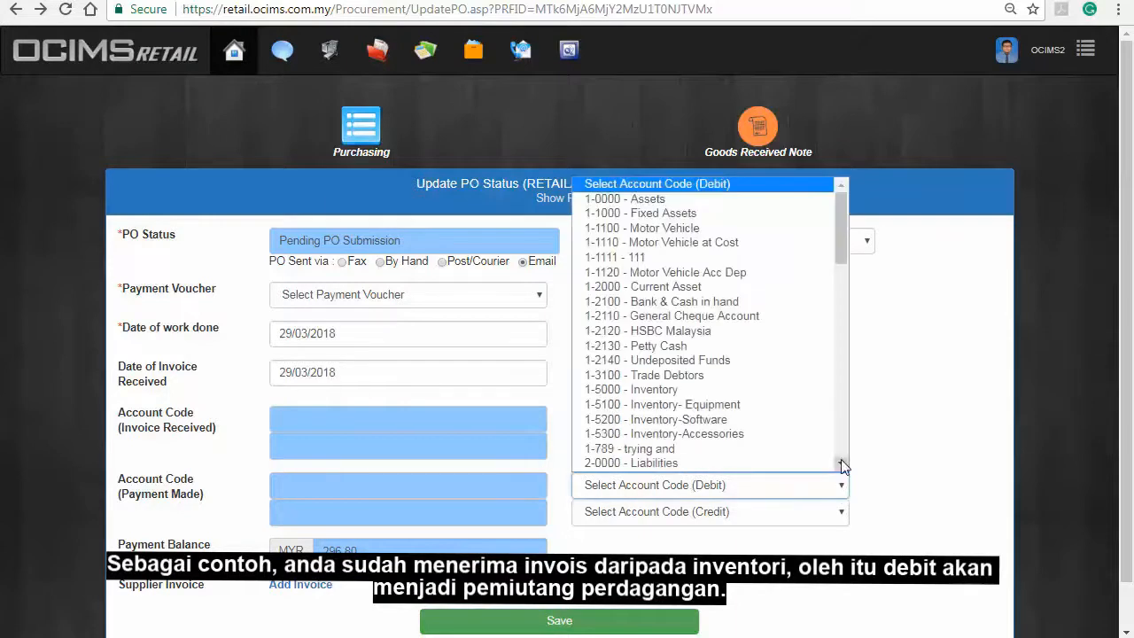
{"action": "left_click_drag", "start_coordinate": [838, 250], "coordinate": [836, 306]}
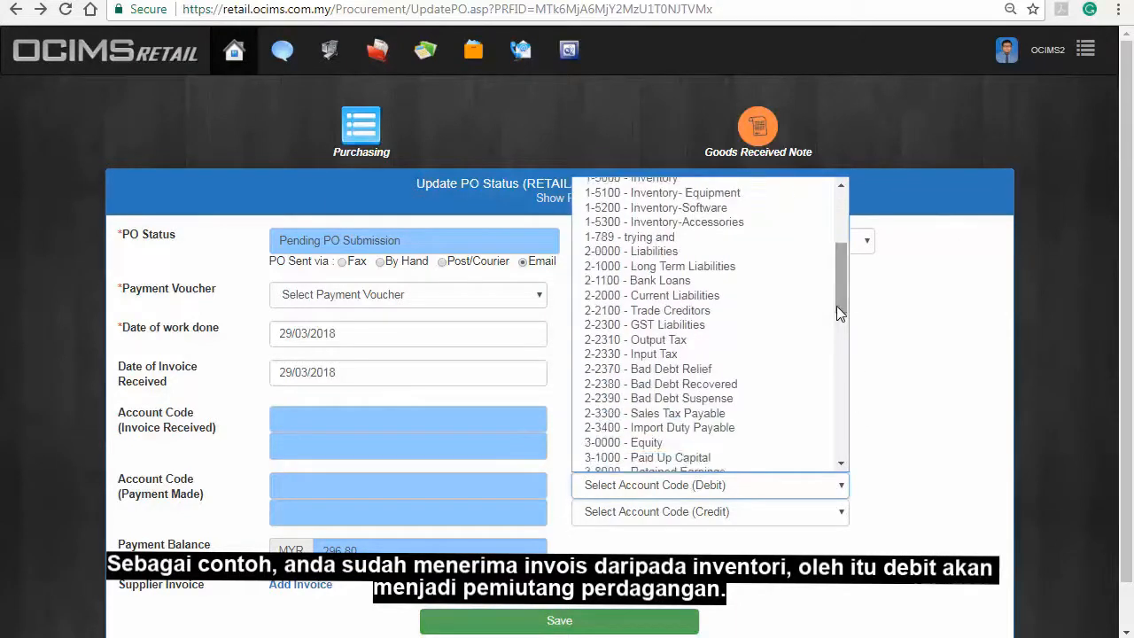
{"action": "left_click", "coordinate": [753, 315]}
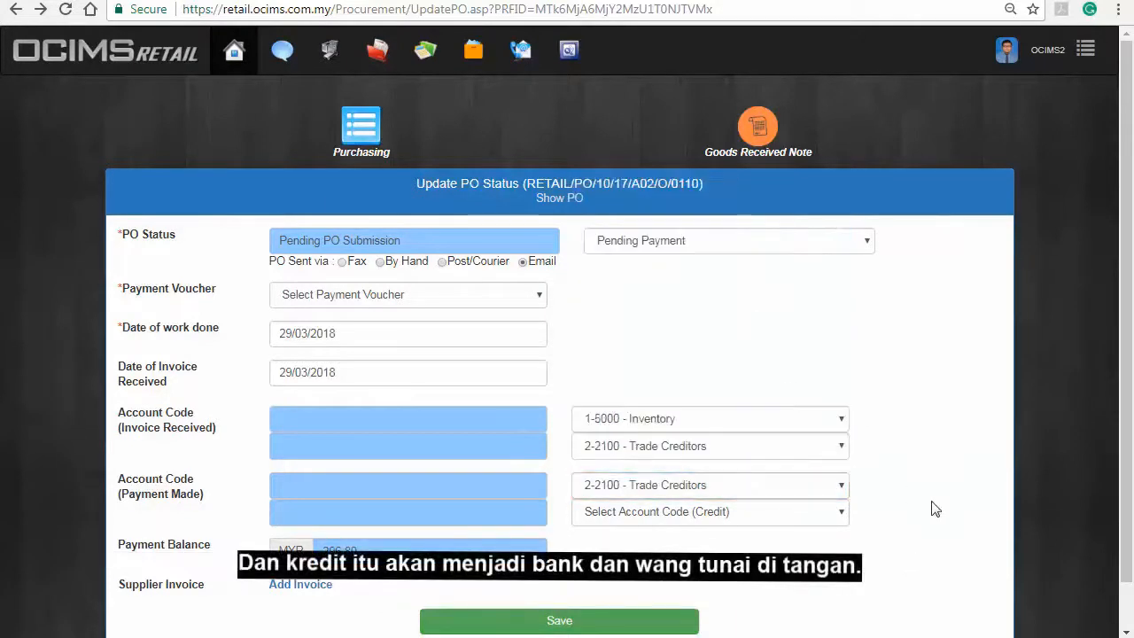
{"action": "left_click", "coordinate": [838, 512]}
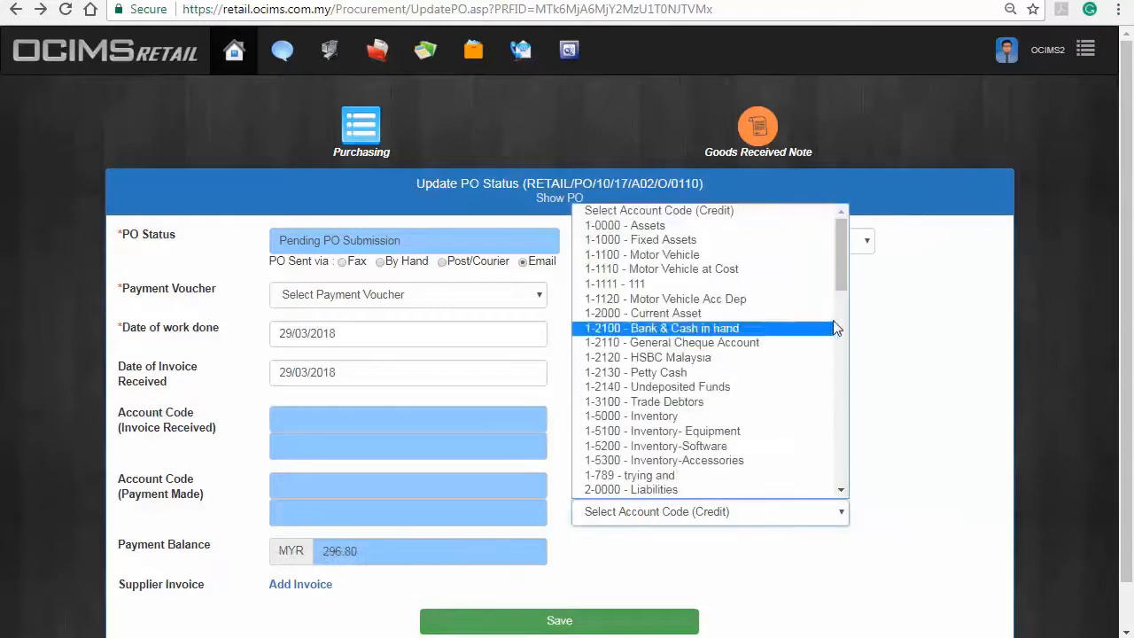
{"action": "left_click", "coordinate": [805, 328]}
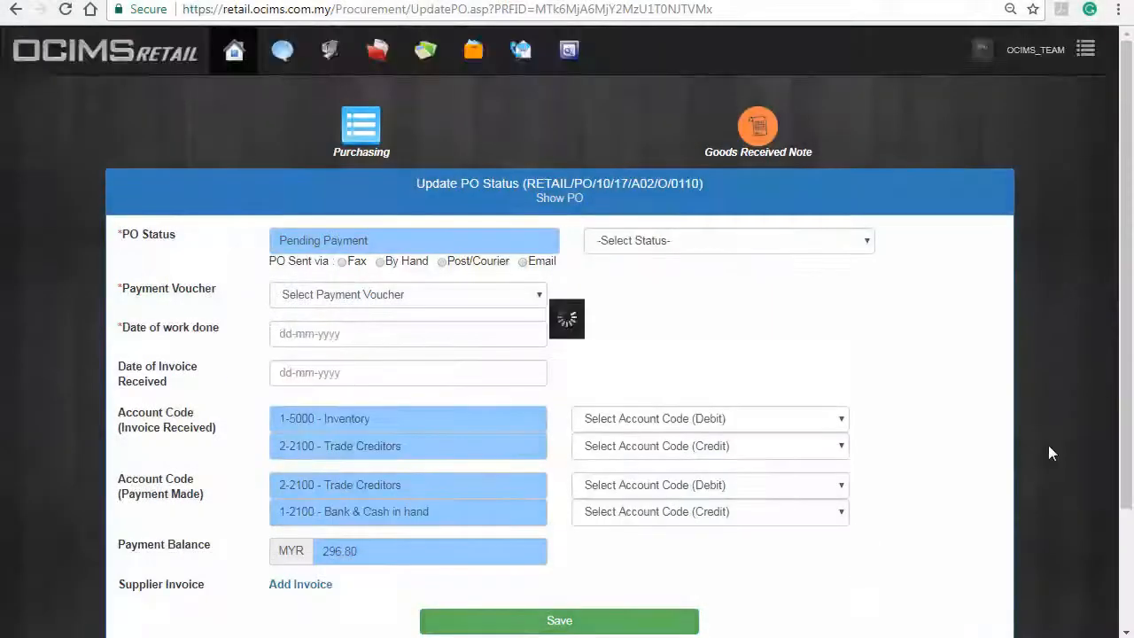
Step: Scroll through order 0110's Update PO Status form to review the Cheque Issued status and 146.80 MYR balance
{"action": "scroll", "coordinate": [1049, 453], "scroll_direction": "down", "scroll_amount": 2}
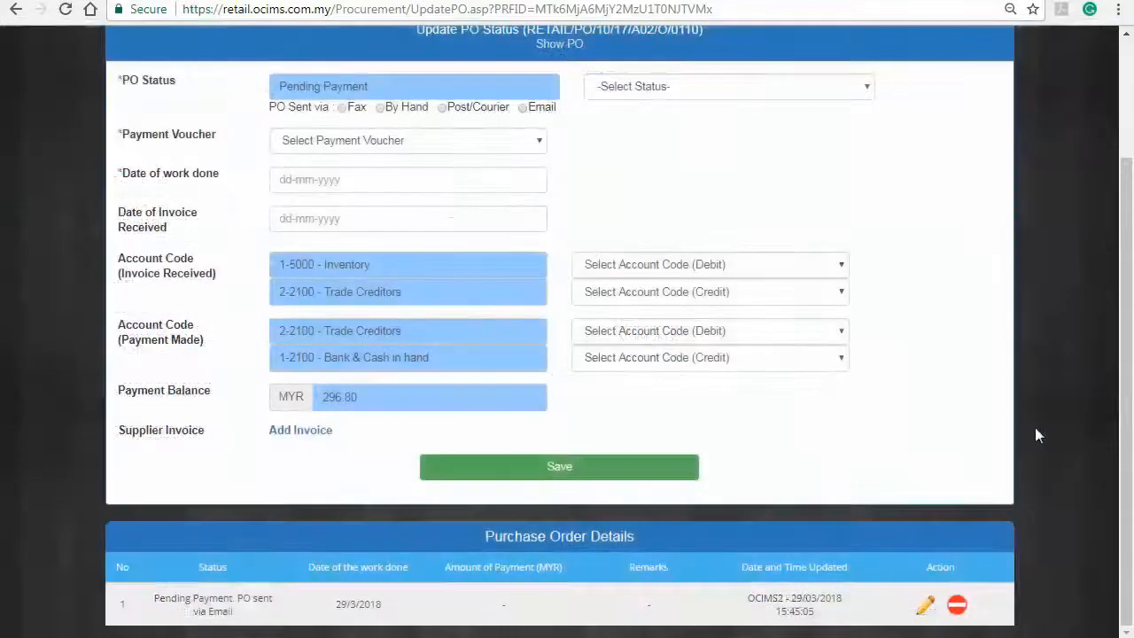
{"action": "scroll", "coordinate": [1035, 427], "scroll_direction": "up", "scroll_amount": 2}
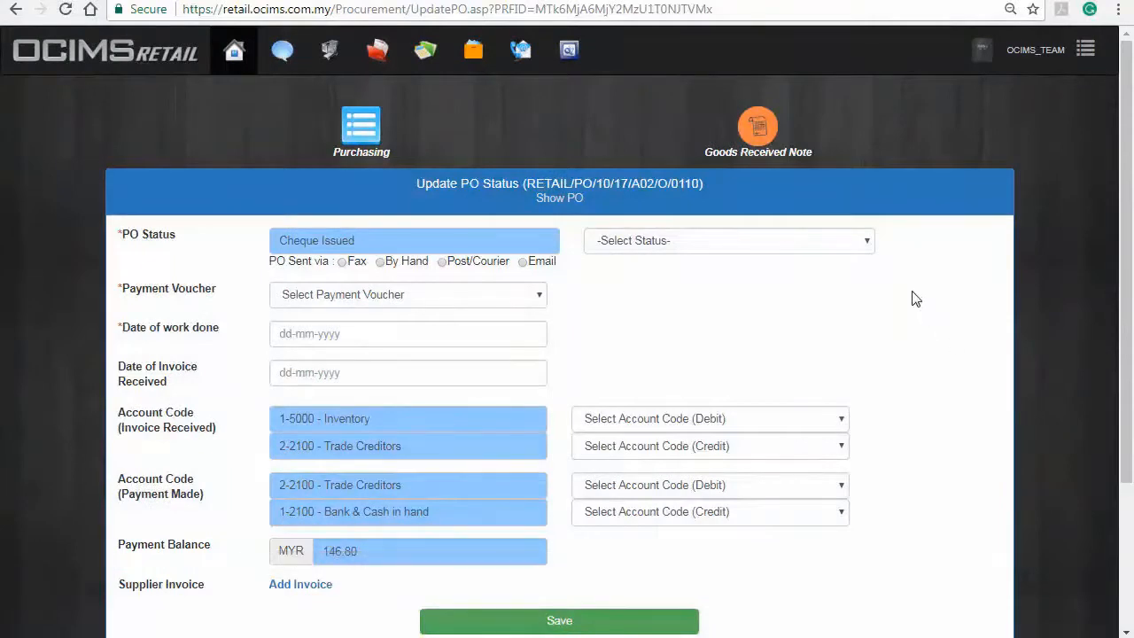
Step: Set order 0110's status to Partial Payment Made and select its payment voucher
{"action": "left_click", "coordinate": [867, 241]}
{"action": "left_click", "coordinate": [821, 355]}
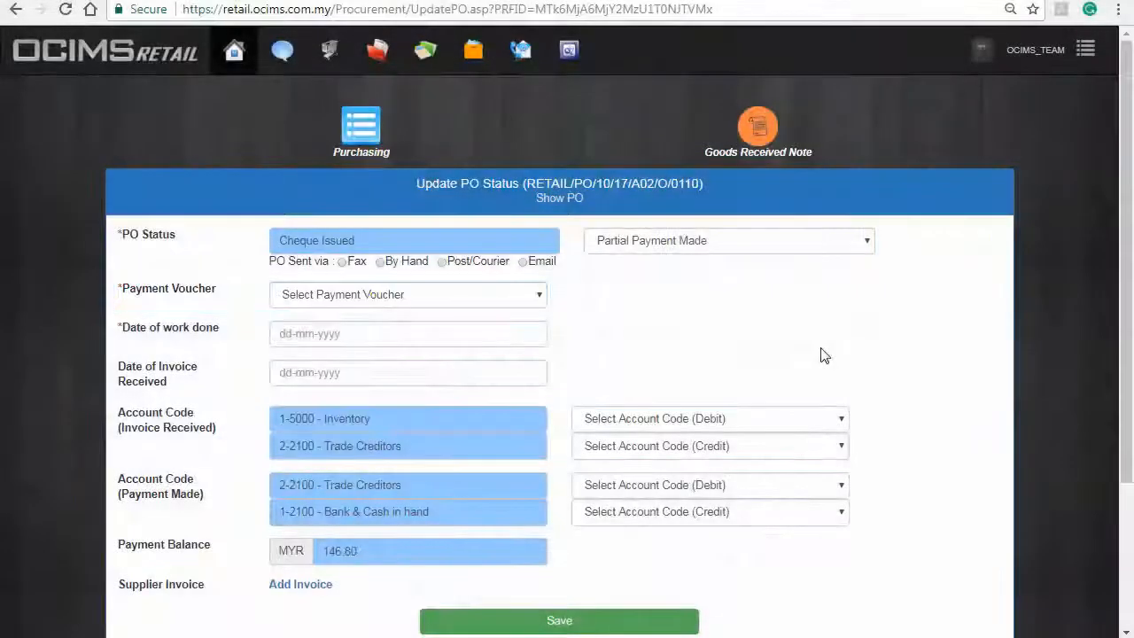
{"action": "left_click", "coordinate": [531, 300]}
{"action": "left_click", "coordinate": [506, 330]}
Step: Set both the work-done date and invoice received date to 29/03/2018
{"action": "left_click", "coordinate": [483, 344]}
{"action": "left_click", "coordinate": [384, 282]}
{"action": "left_click", "coordinate": [353, 374]}
{"action": "left_click", "coordinate": [381, 321]}
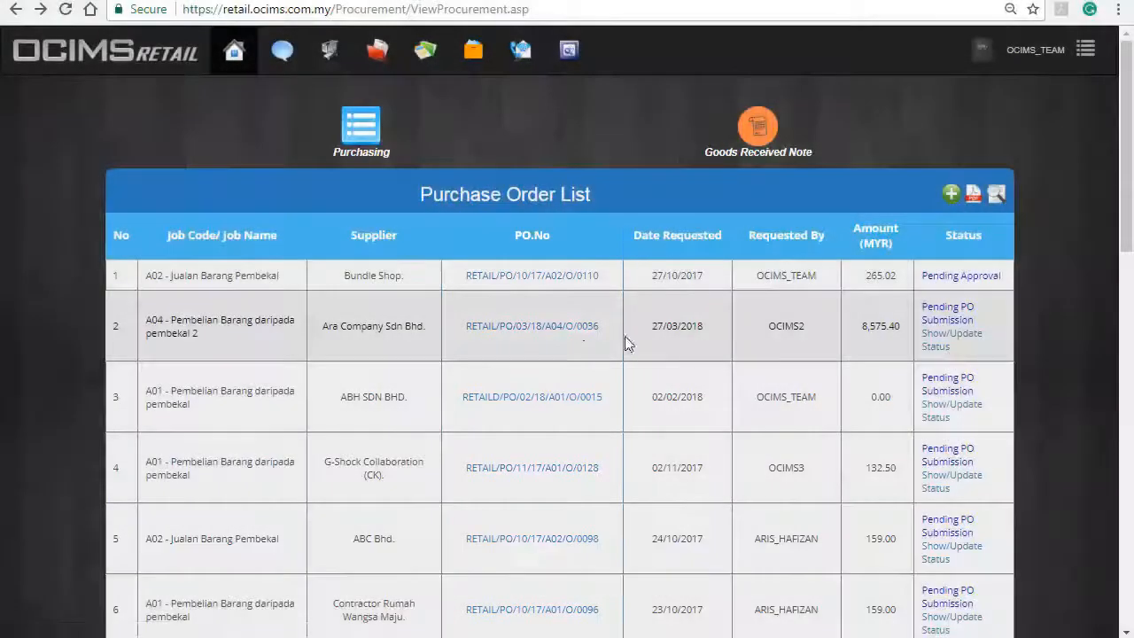
Step: Print Ara Company's purchase order 0036 from its printable view, then request its deletion
{"action": "left_click", "coordinate": [577, 326]}
{"action": "scroll", "coordinate": [1067, 387], "scroll_direction": "down", "scroll_amount": 4}
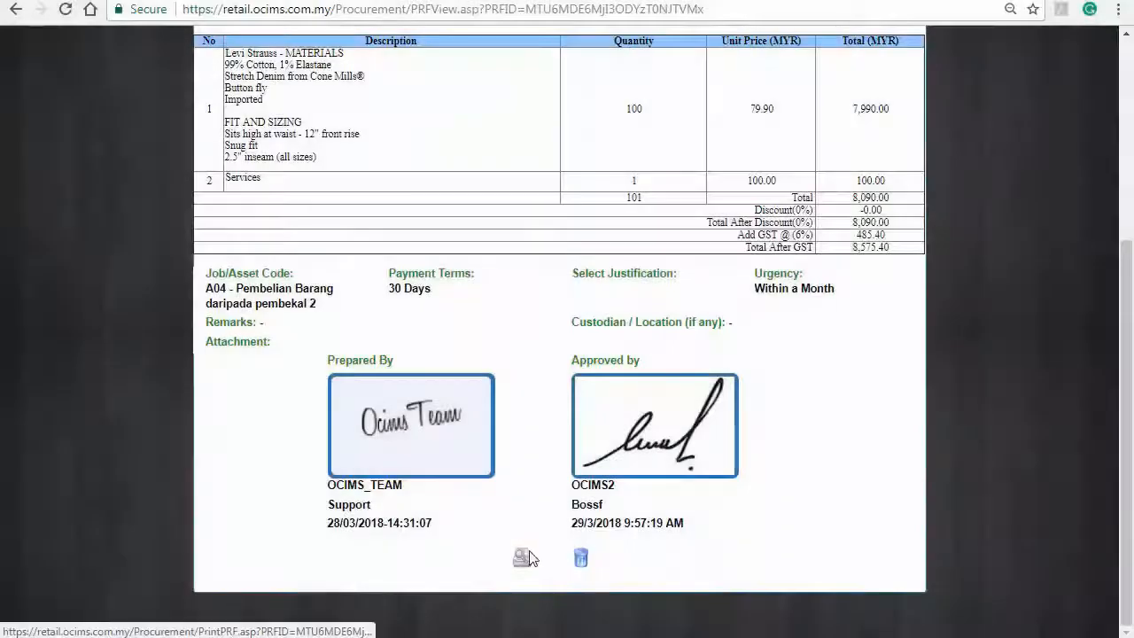
{"action": "left_click", "coordinate": [523, 556]}
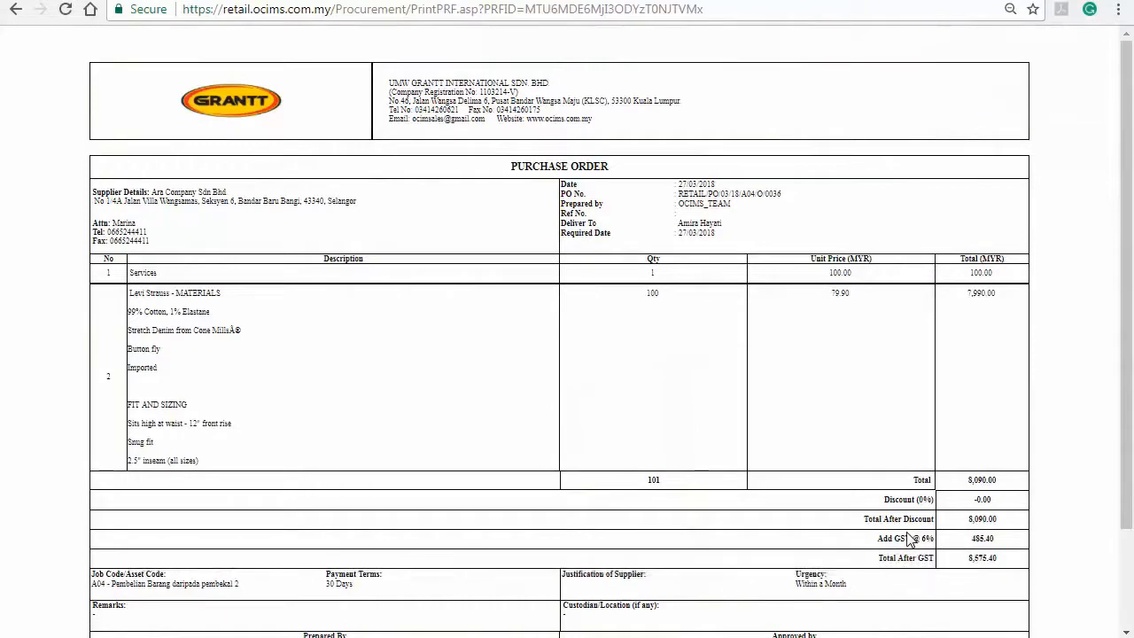
{"action": "scroll", "coordinate": [910, 541], "scroll_direction": "down", "scroll_amount": 2}
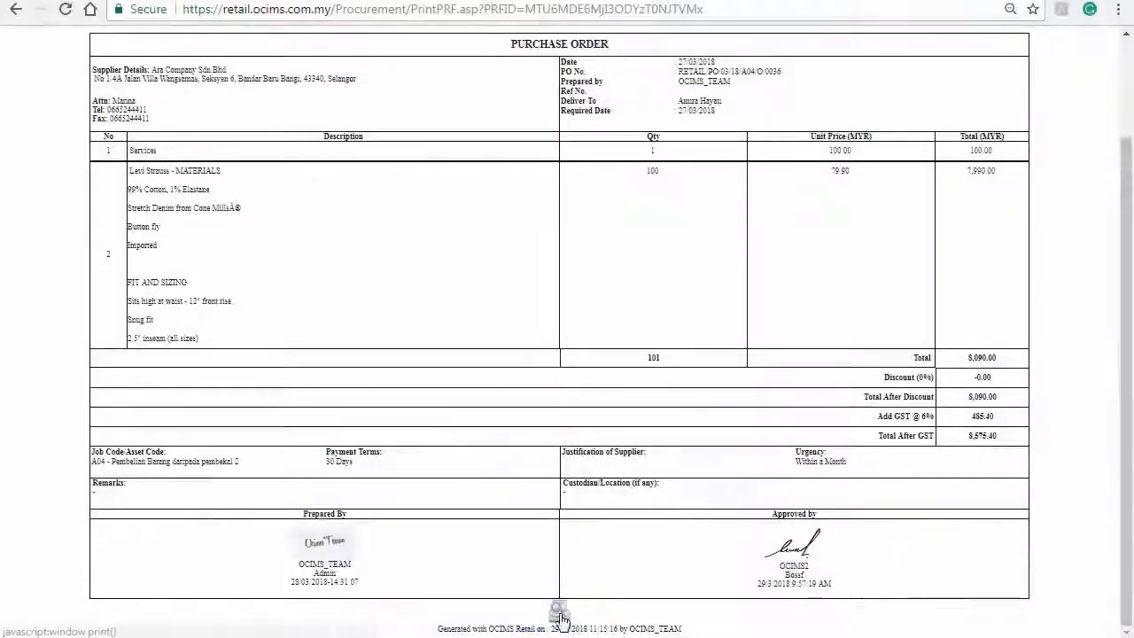
{"action": "left_click", "coordinate": [559, 612]}
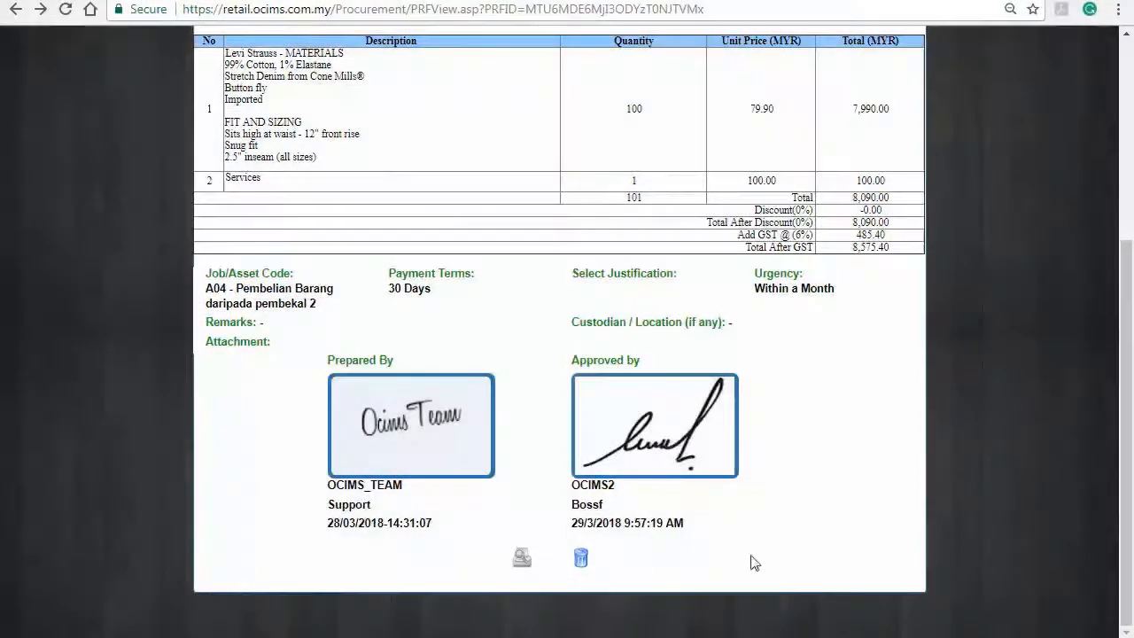
{"action": "left_click", "coordinate": [583, 560]}
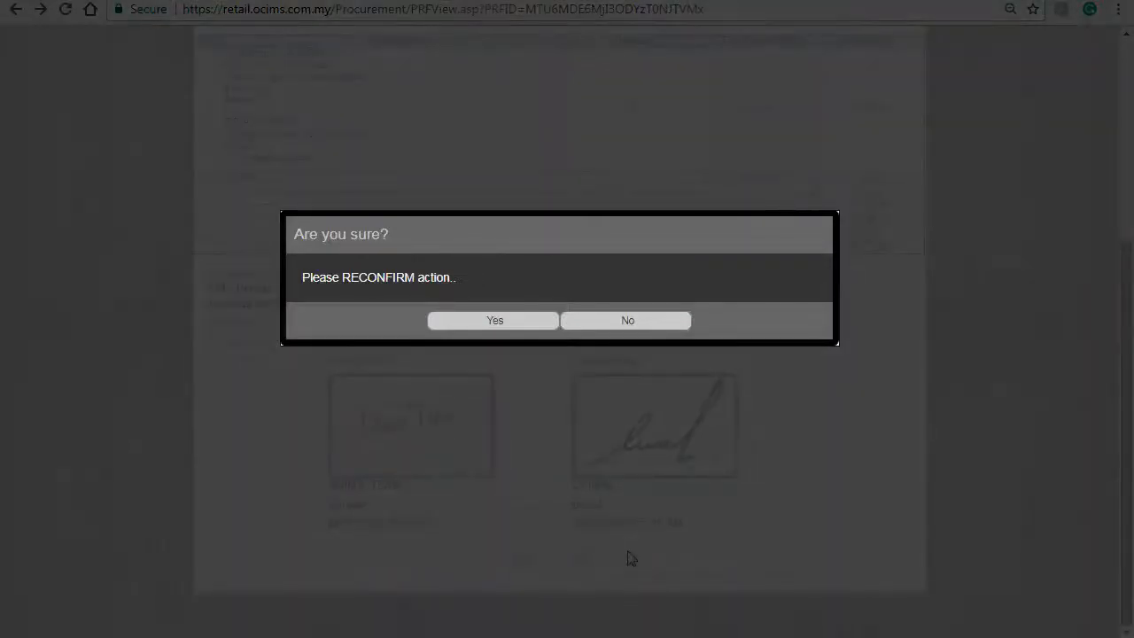